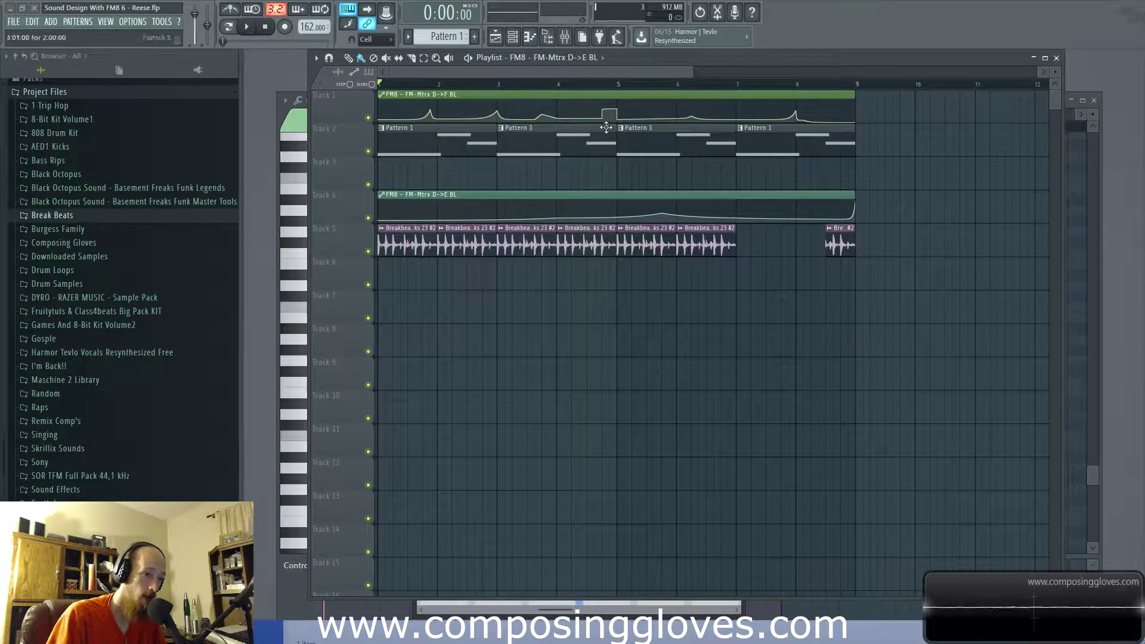
Step: Play the arrangement from the start, and audition the sections around bars 4.75, 7.5 and 8.75
mouse_move(799, 115)
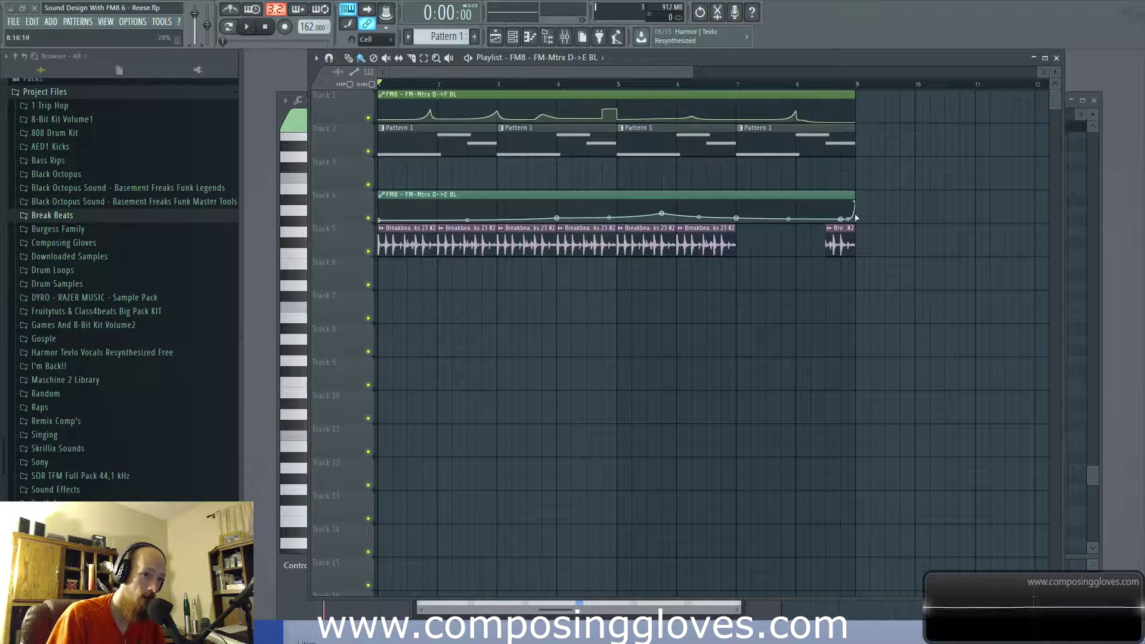
key("space")
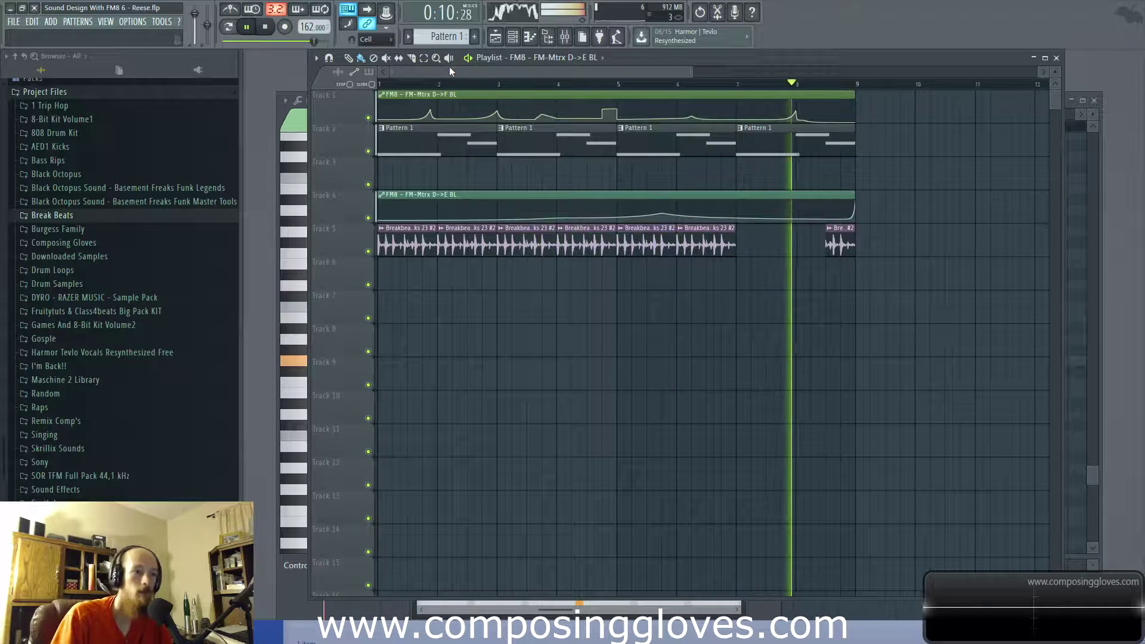
key("space")
left_click(602, 84)
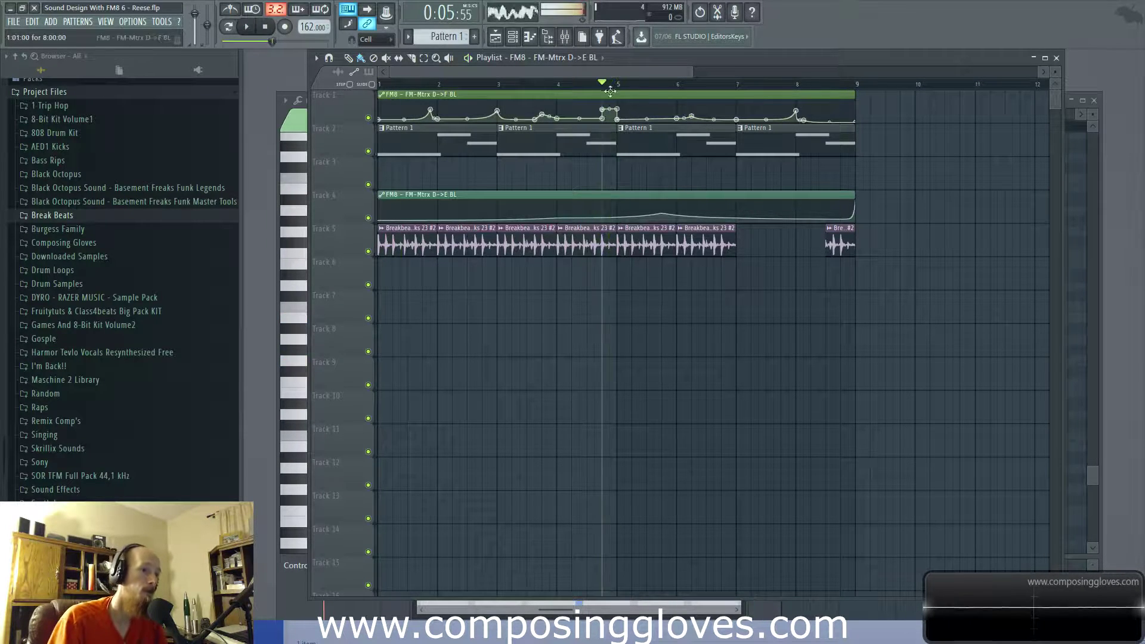
left_click(775, 85)
key("space")
key("space")
left_click(841, 85)
key("space")
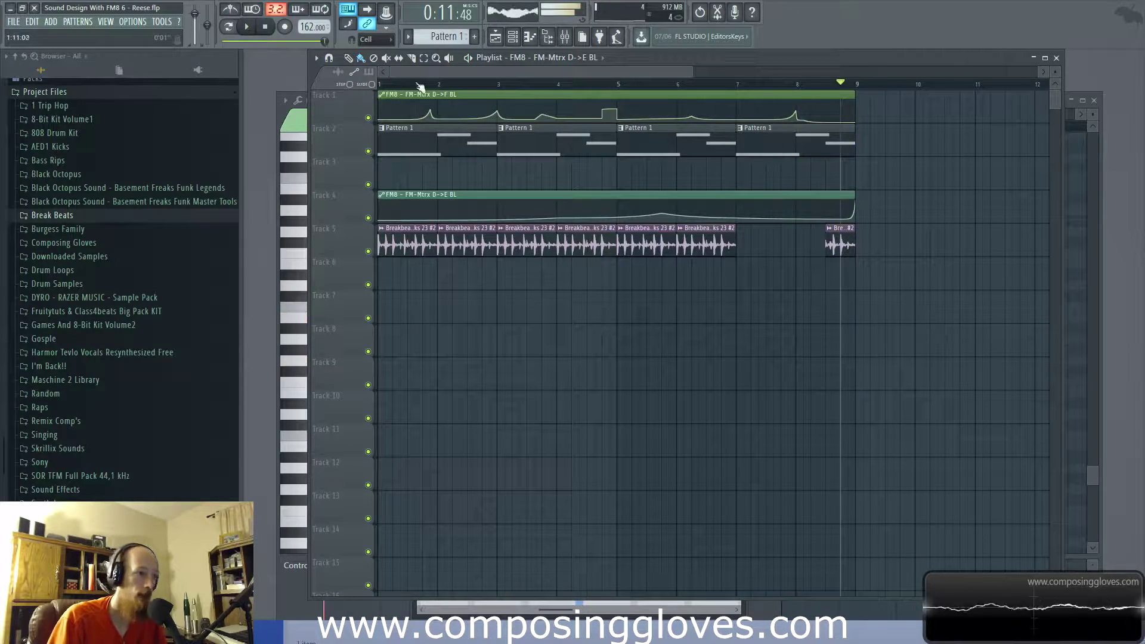
Step: Play the section starting at bar 7, and return the playback position to the beginning
key("space")
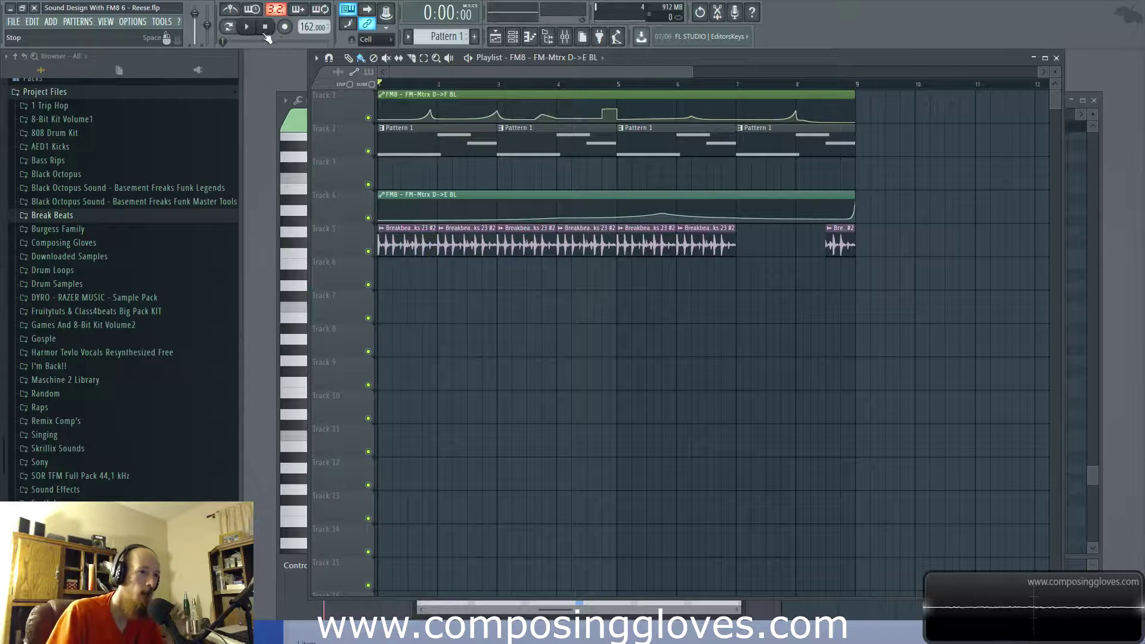
left_click(736, 85)
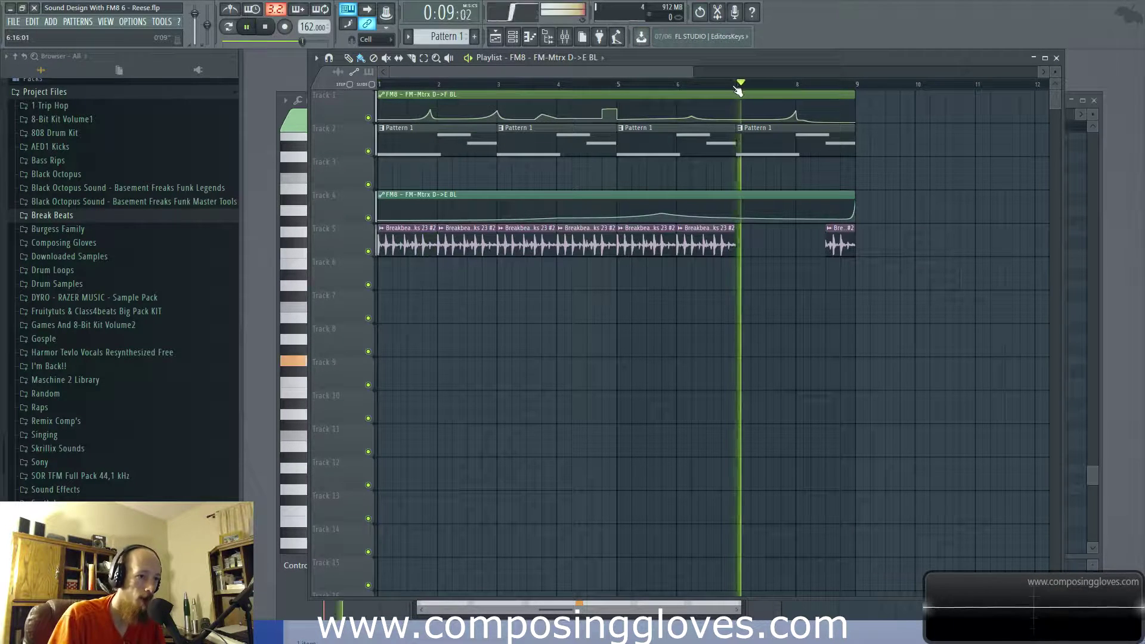
key("space")
left_click(395, 86)
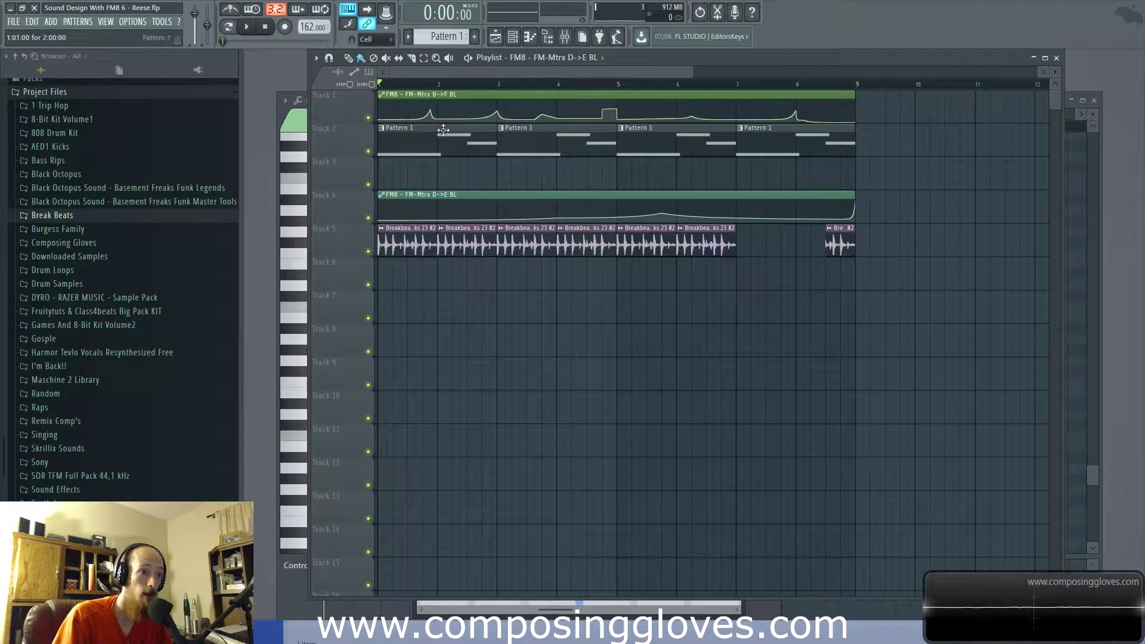
Step: Open the FM8 channel's synth and show its Expert page with the FM matrix
key("F6")
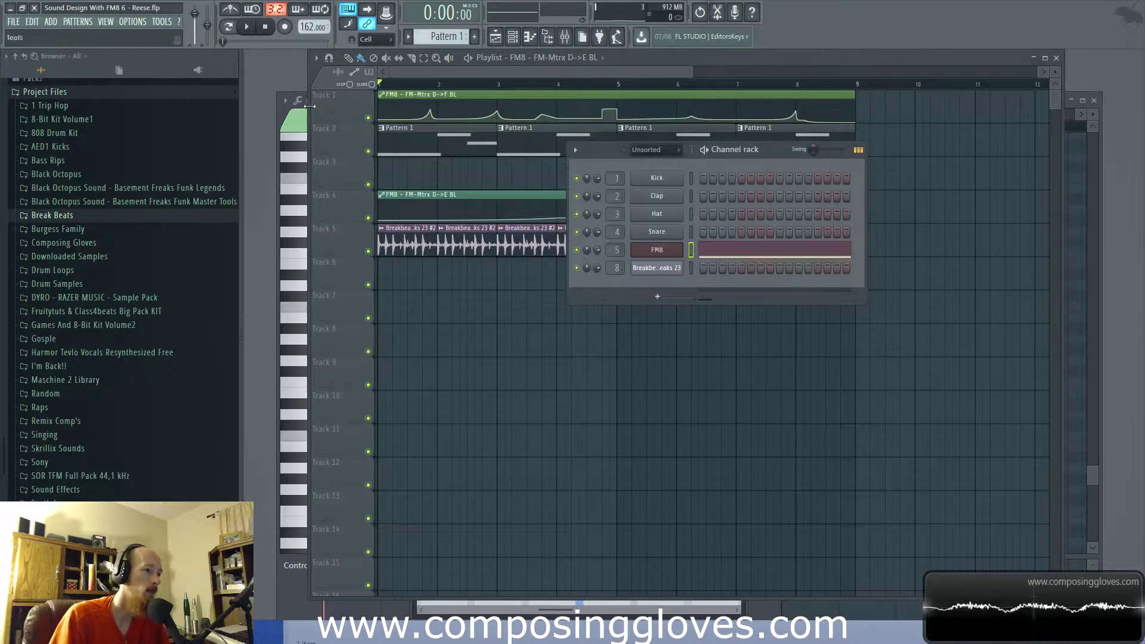
left_click(657, 250)
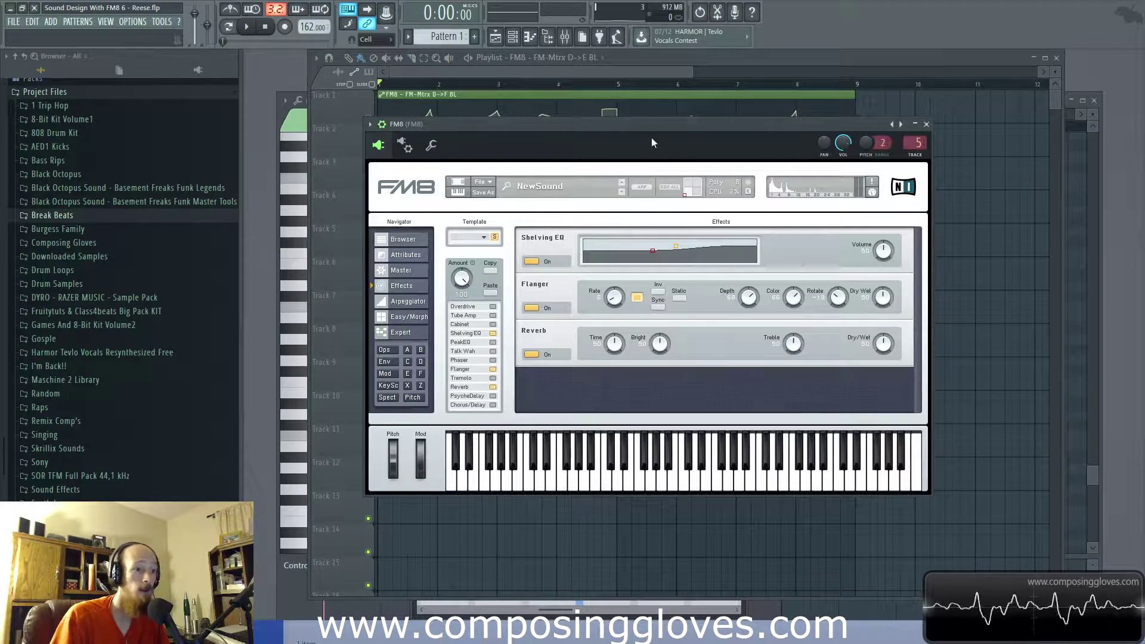
left_click_drag(537, 56, 666, 128)
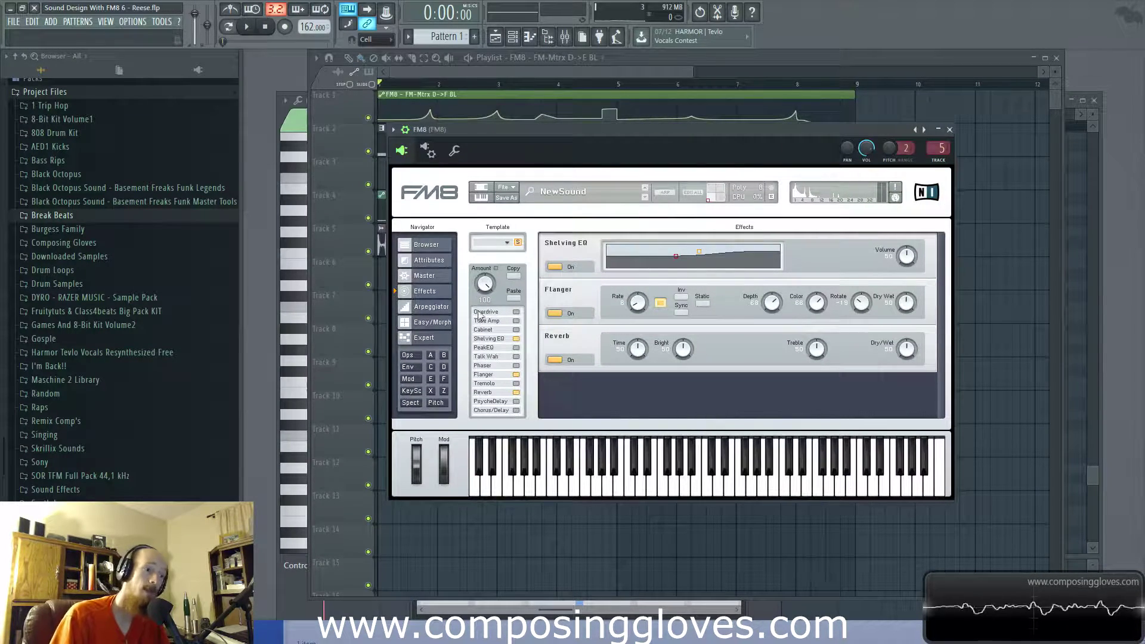
left_click(423, 342)
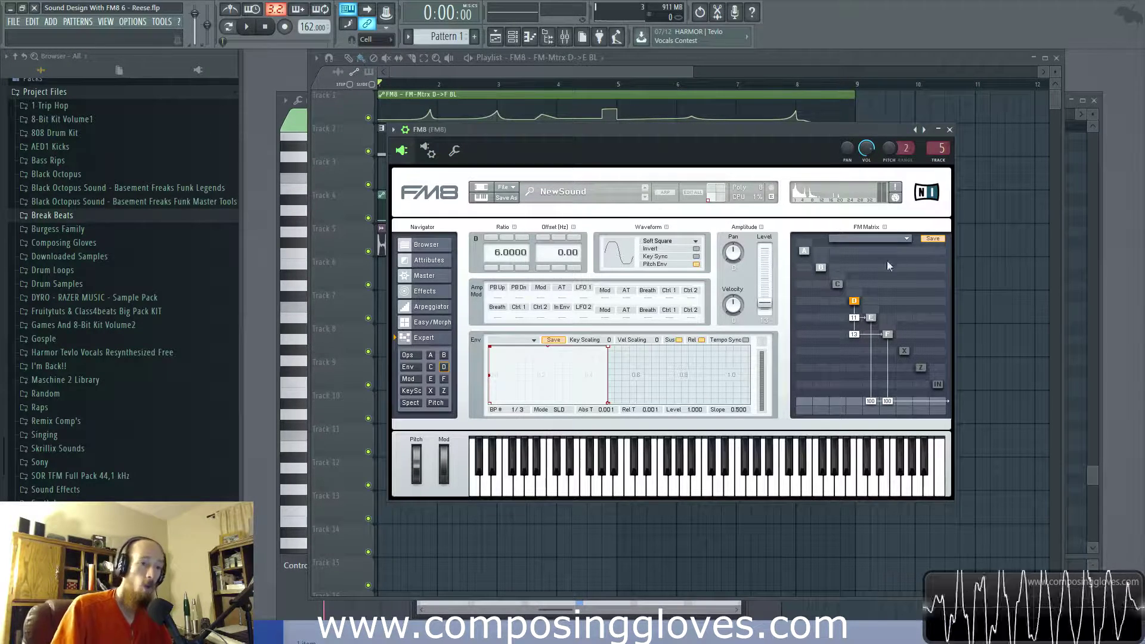
Step: Swap the FM matrix outputs from operators E and F to A and B at 100, with operator A's ratio at 1.0000
left_click_drag(871, 398, 866, 380)
left_click(820, 268)
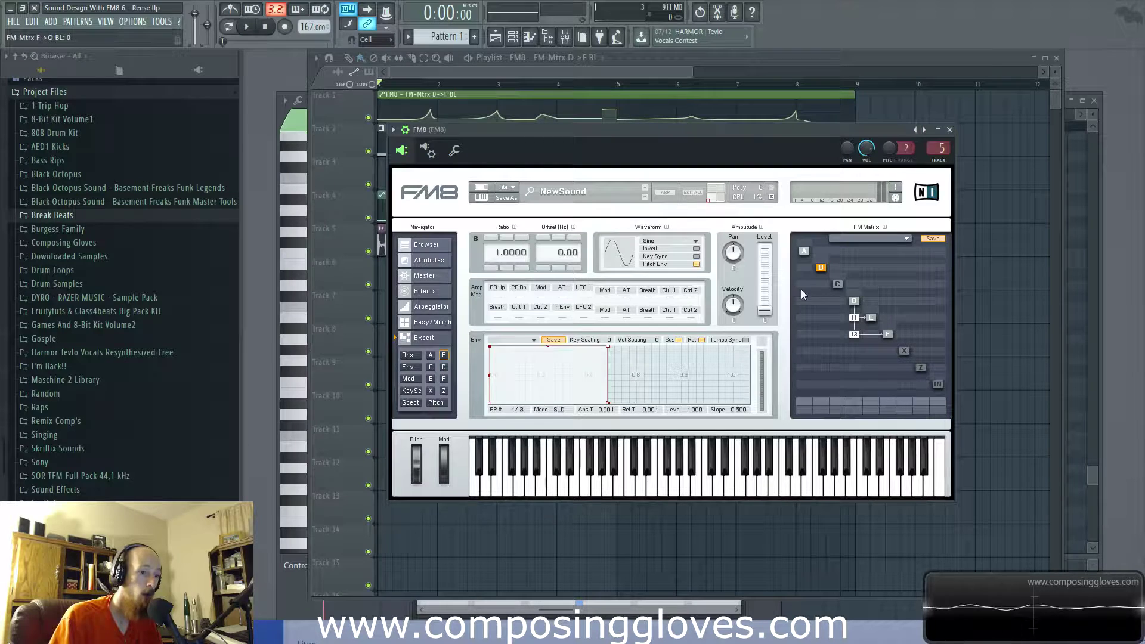
left_click(804, 251)
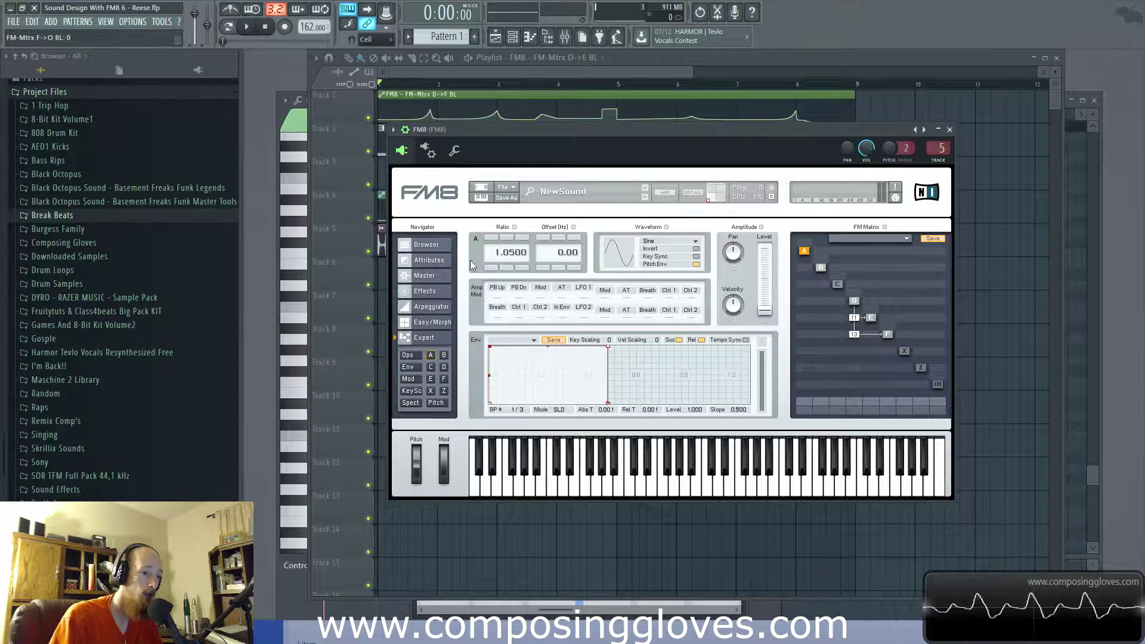
left_click(505, 267)
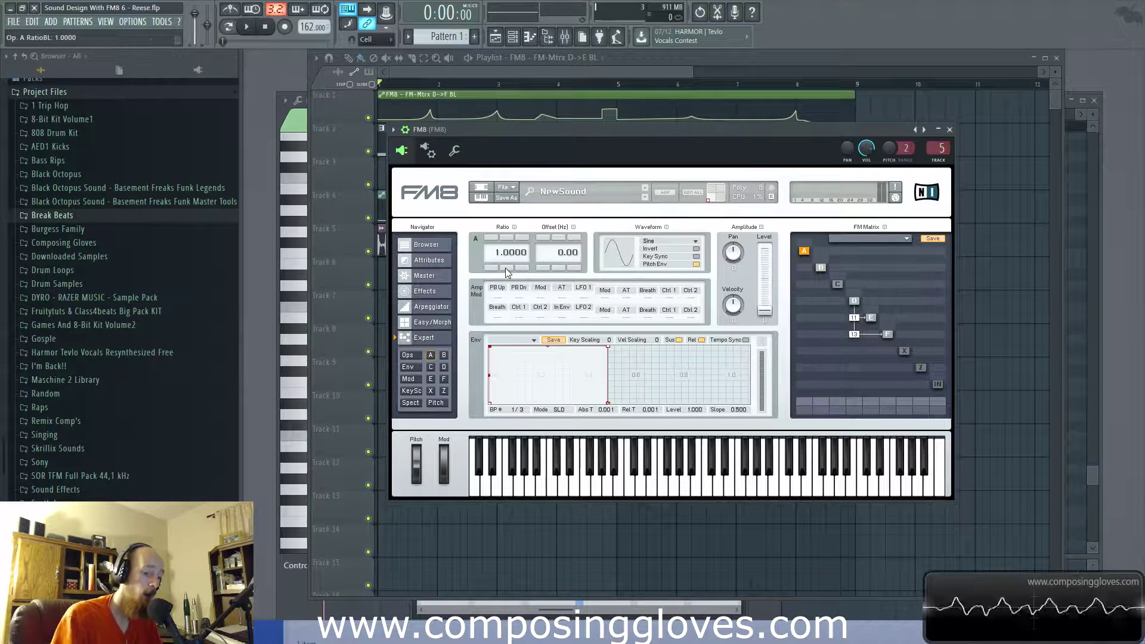
key("space")
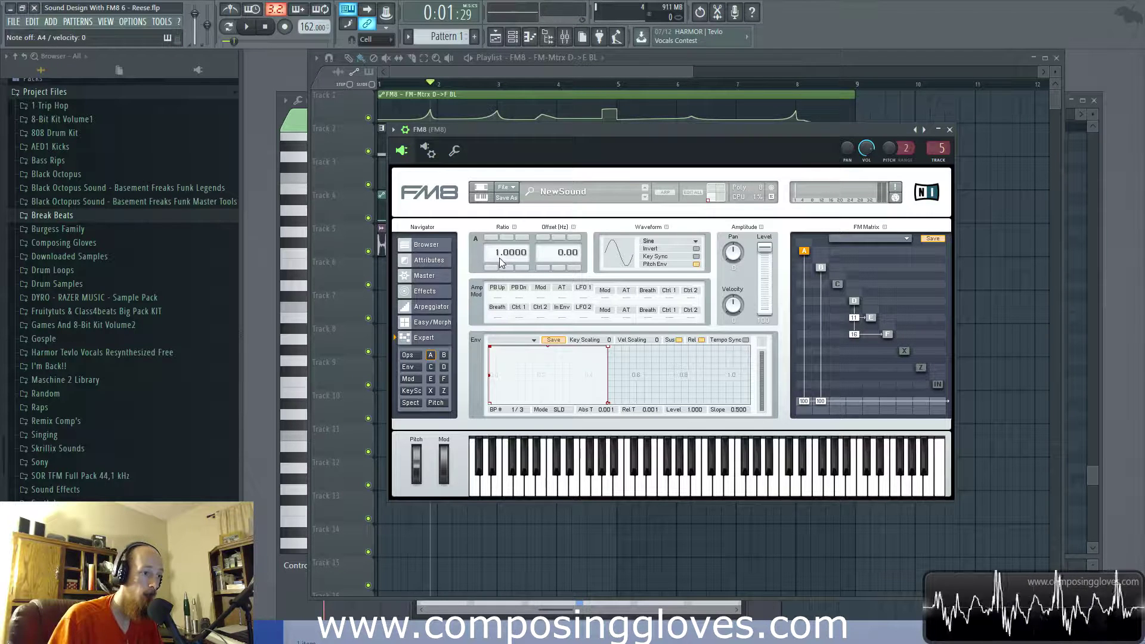
Step: Set operator A's ratio to 1.0500 to detune it against operator B
left_click(508, 238)
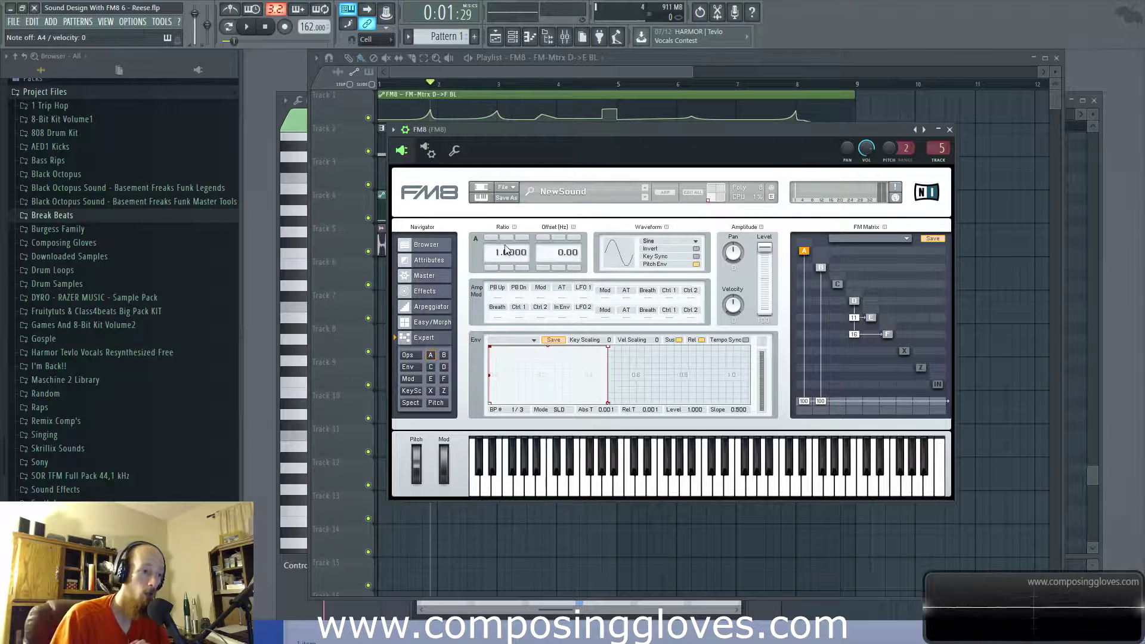
left_click(508, 238)
left_click(508, 238)
left_click(508, 237)
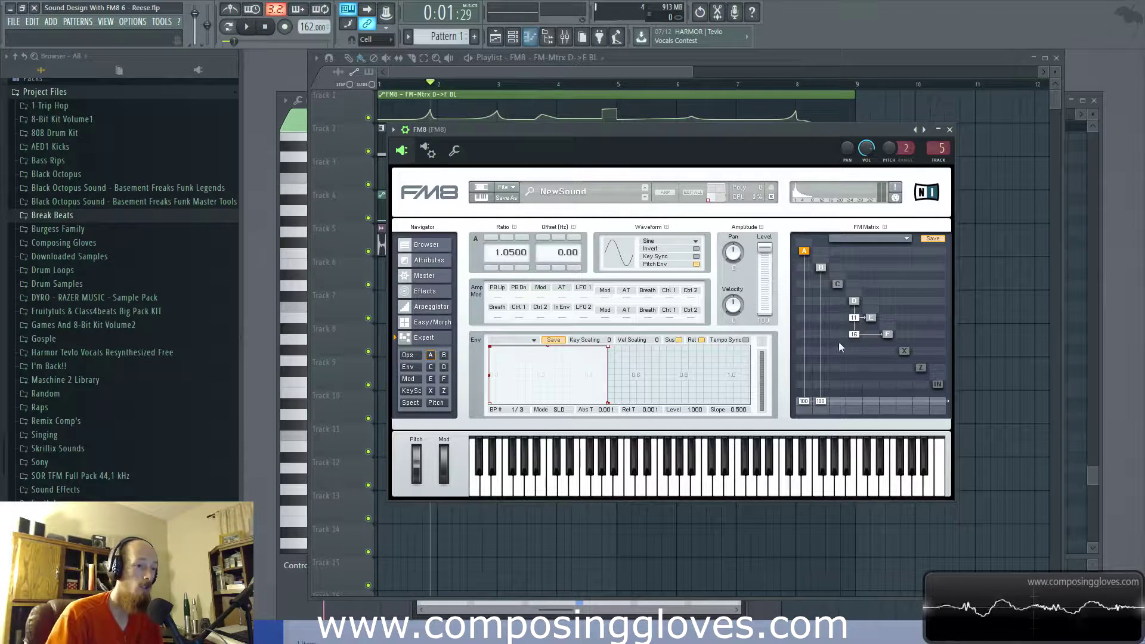
Step: Remove operators A and B from the matrix output, and send operators E and F to the output at 100
left_click_drag(821, 401, 803, 429)
left_click_drag(872, 401, 878, 319)
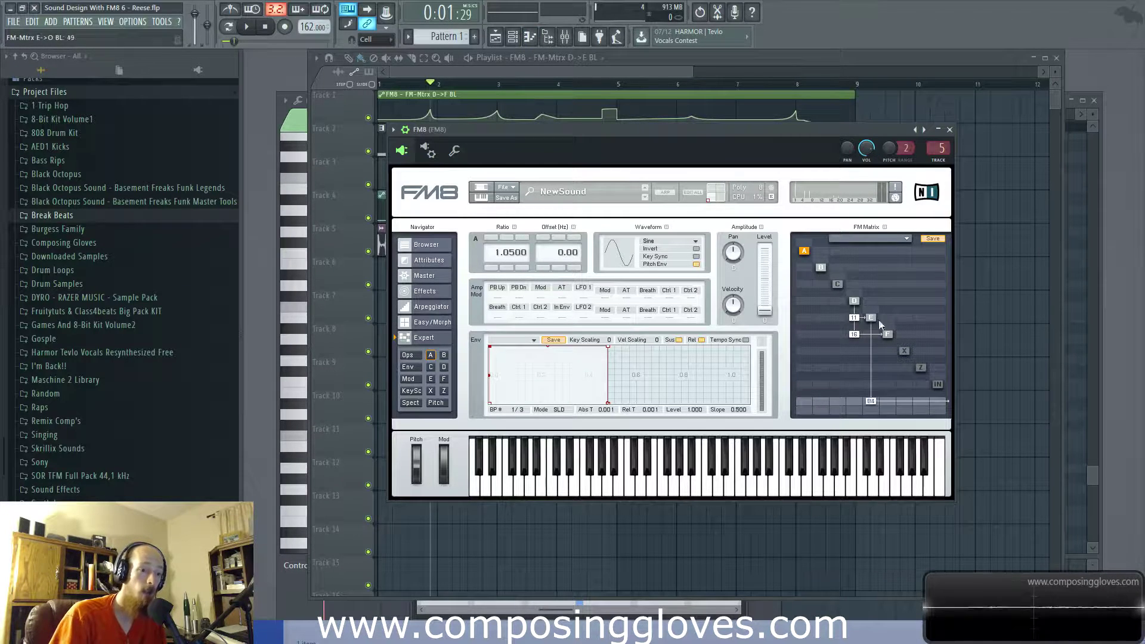
left_click_drag(888, 400, 886, 338)
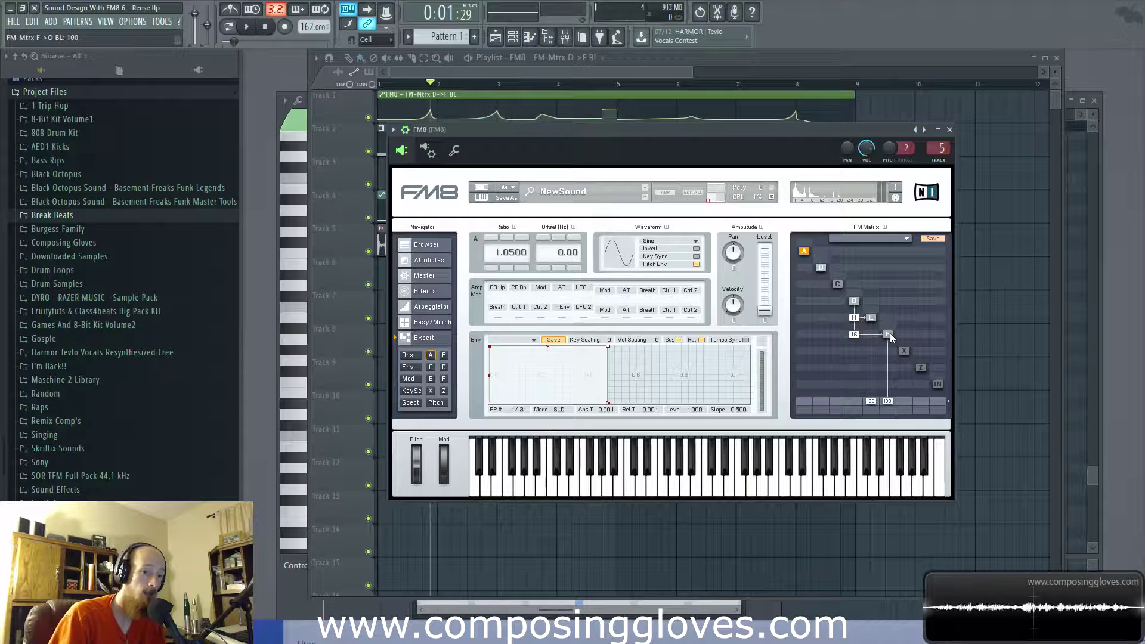
Step: Examine the ratio and waveform settings of carriers F and E and modulator D
left_click(887, 335)
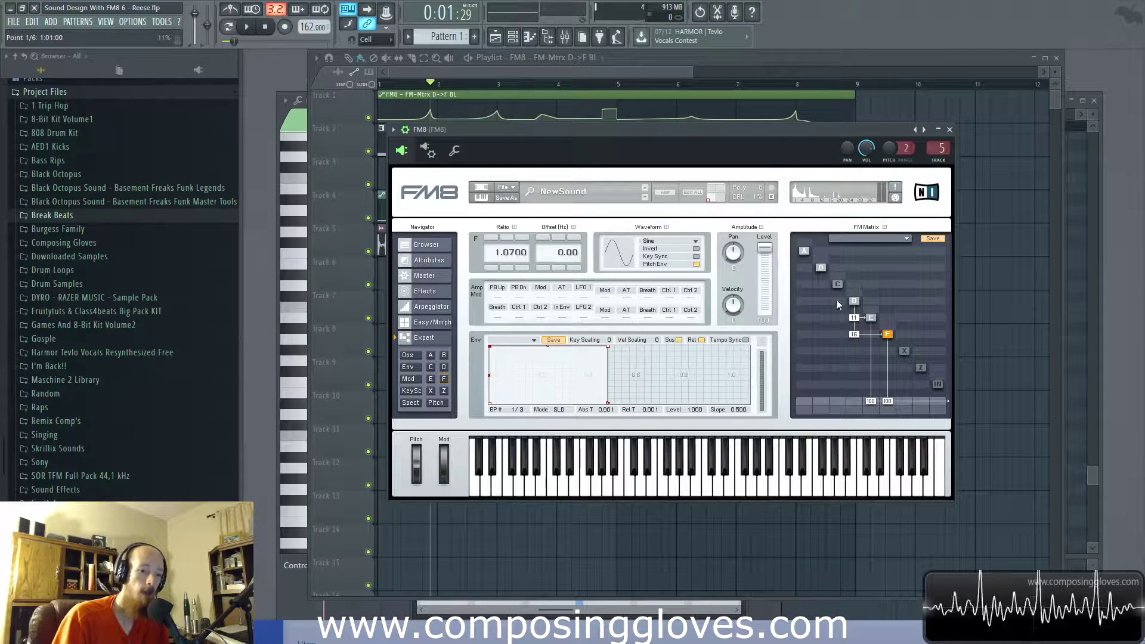
left_click(871, 319)
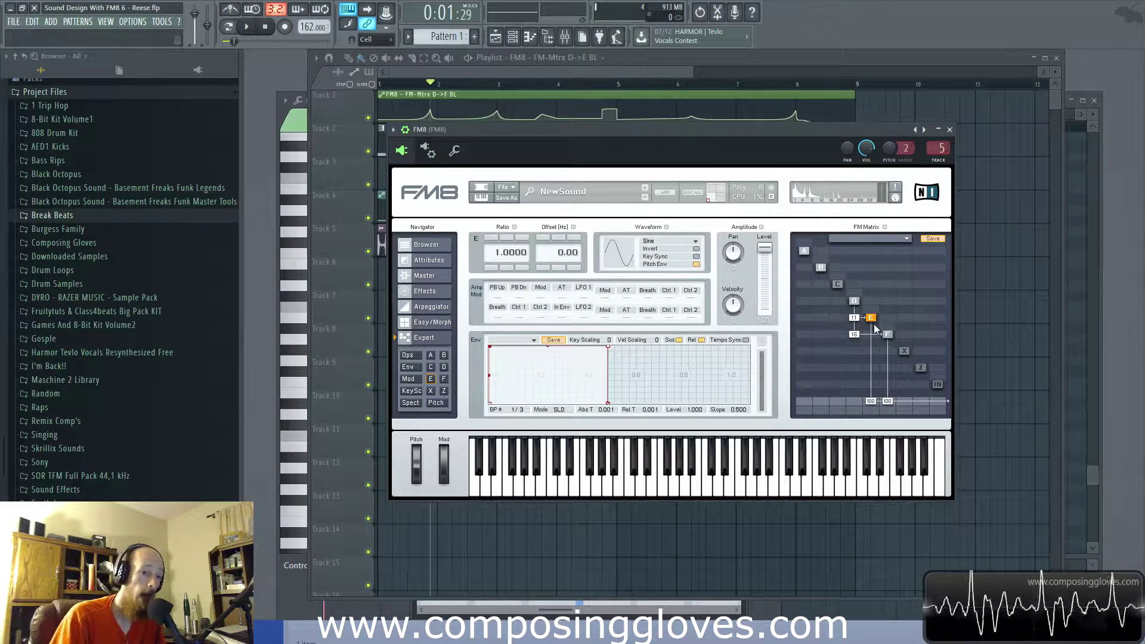
left_click(854, 302)
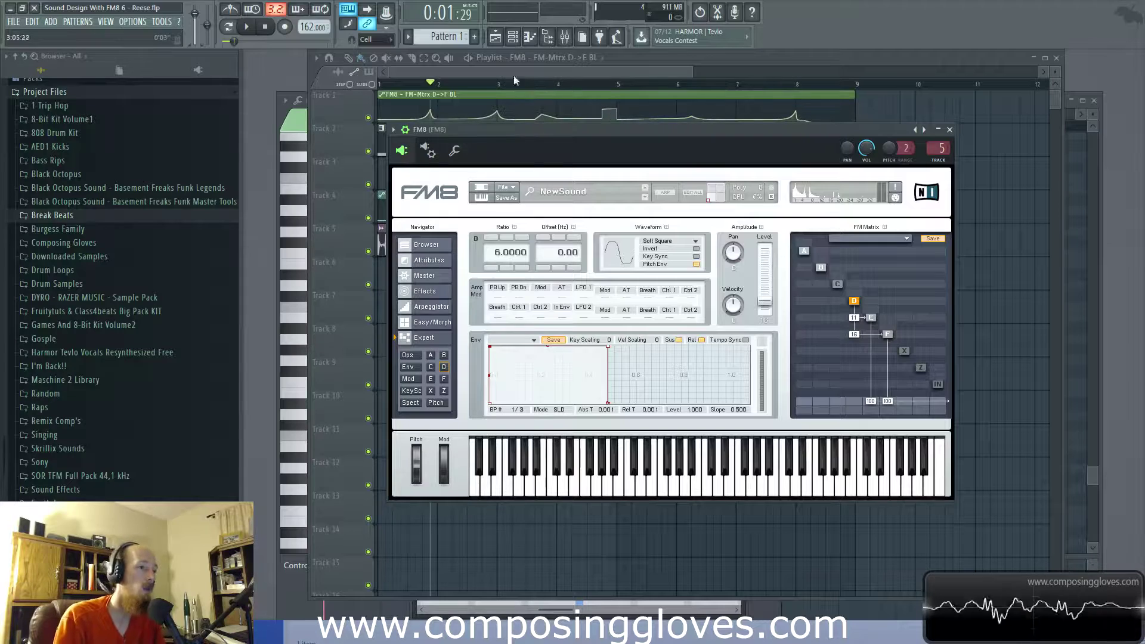
left_click(886, 333)
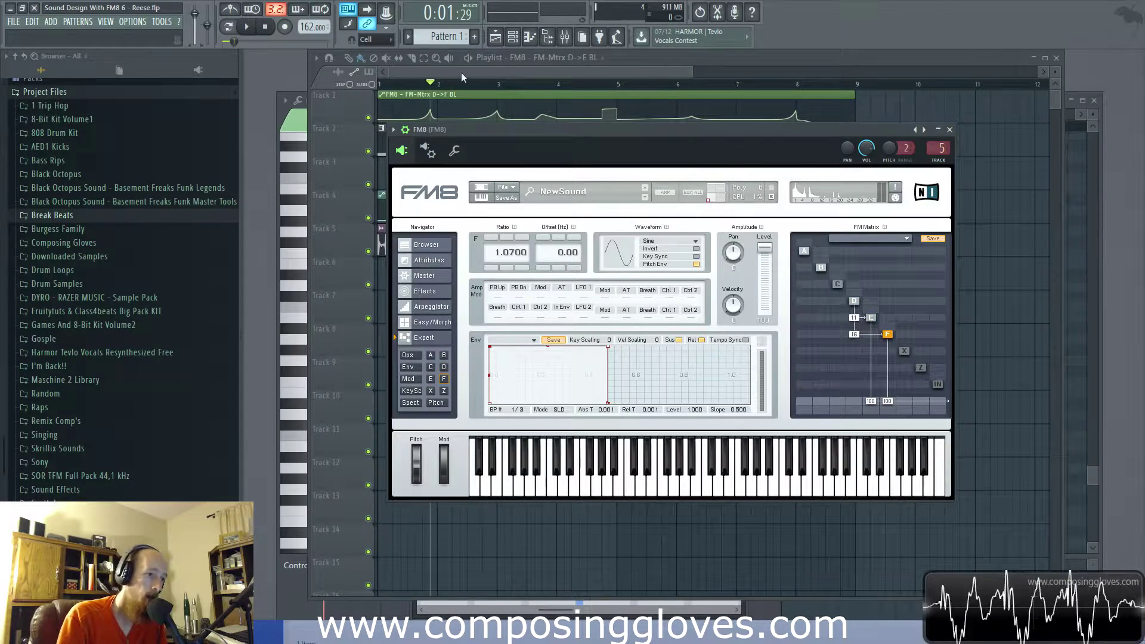
Step: Return to the playlist and play the section from about bar 4.5
left_click(461, 73)
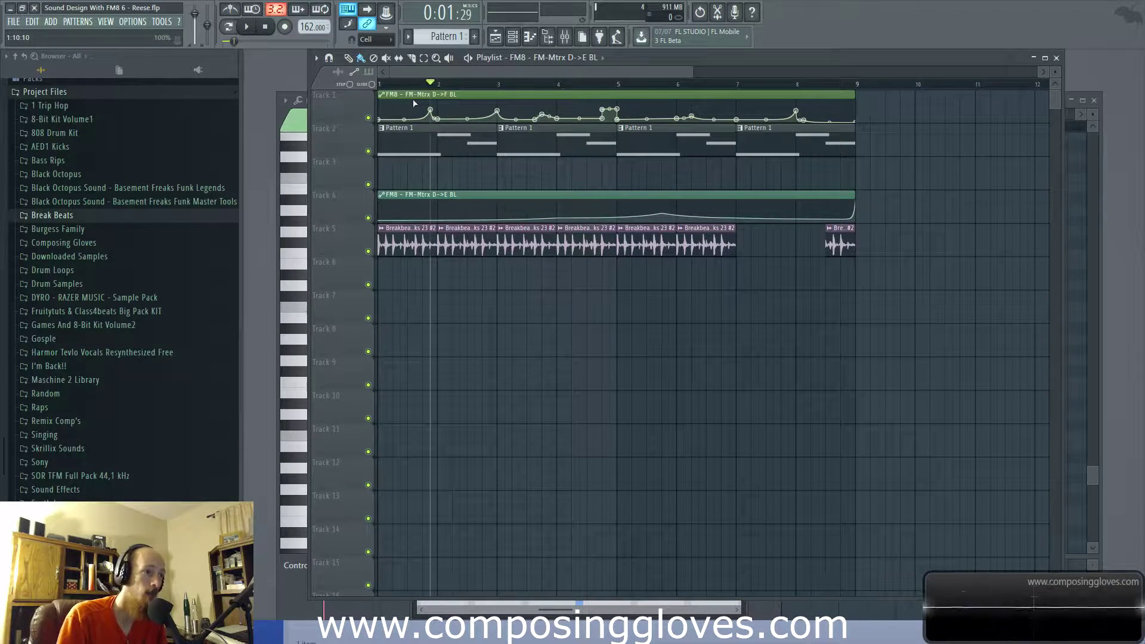
left_click(583, 84)
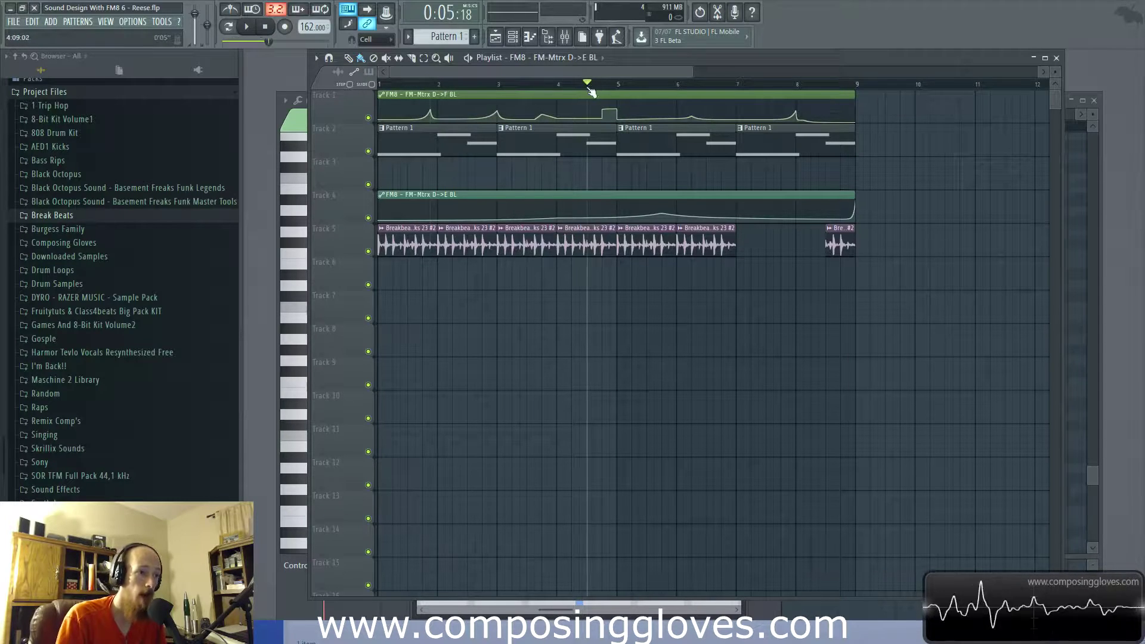
key("space")
key("space")
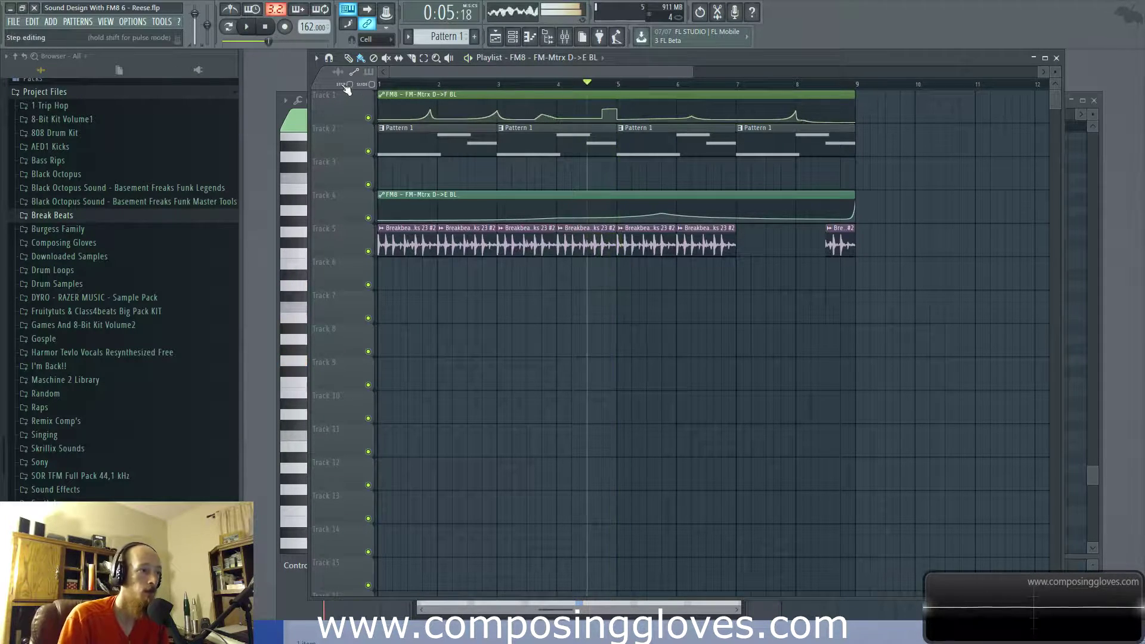
Step: Check the FM8 mixer track's effect chain and reopen the FM8 synth from its channel
key("F6")
left_click(566, 46)
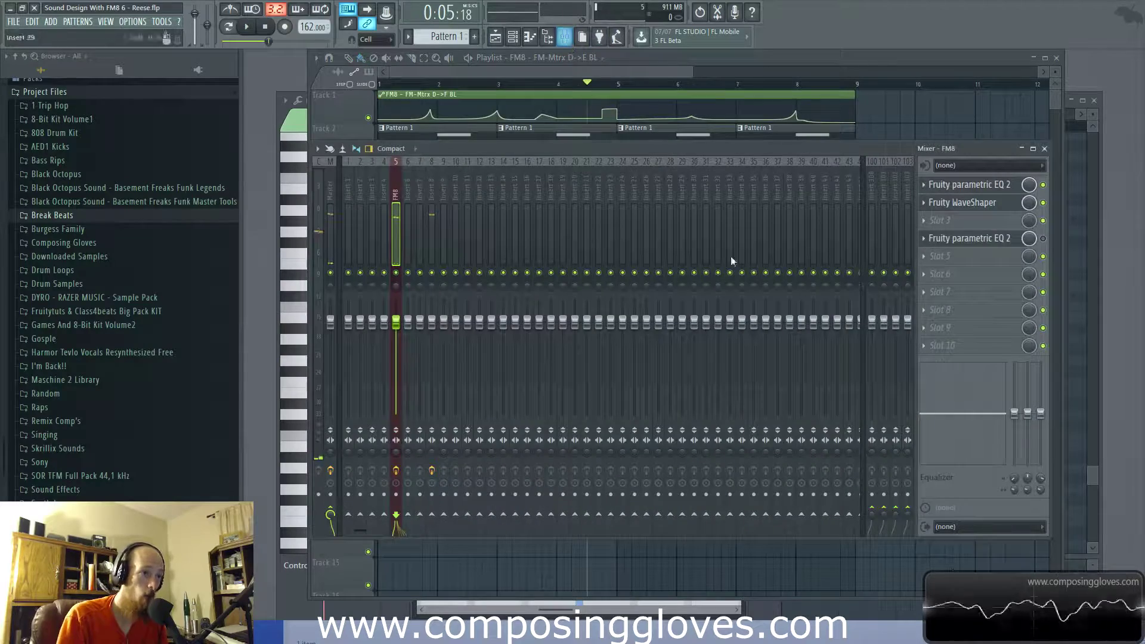
key("F6")
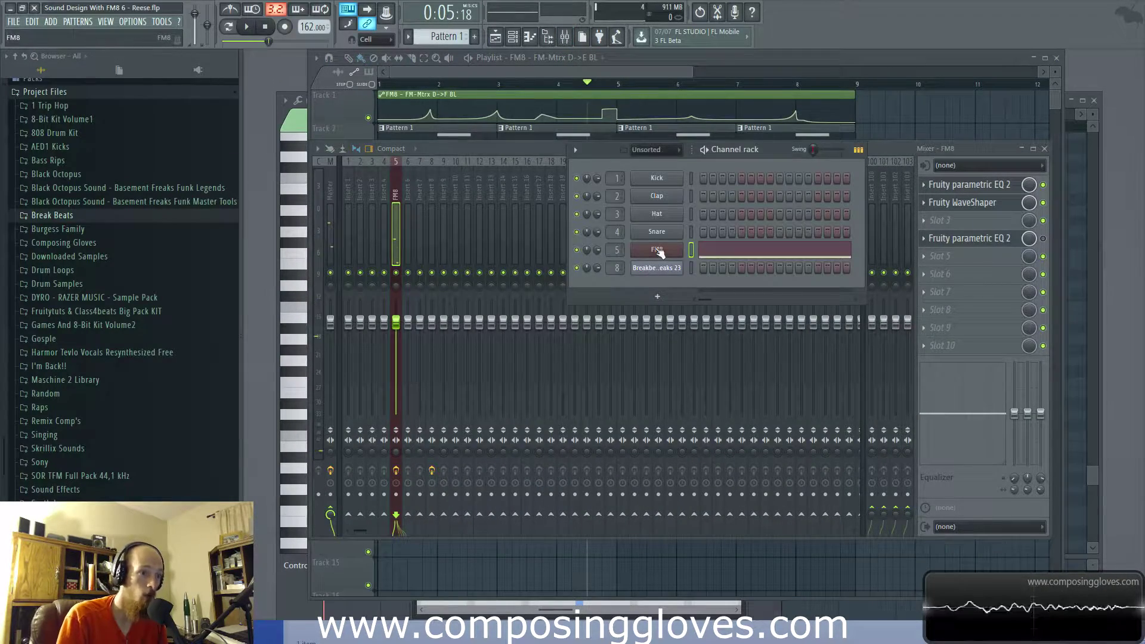
left_click(657, 249)
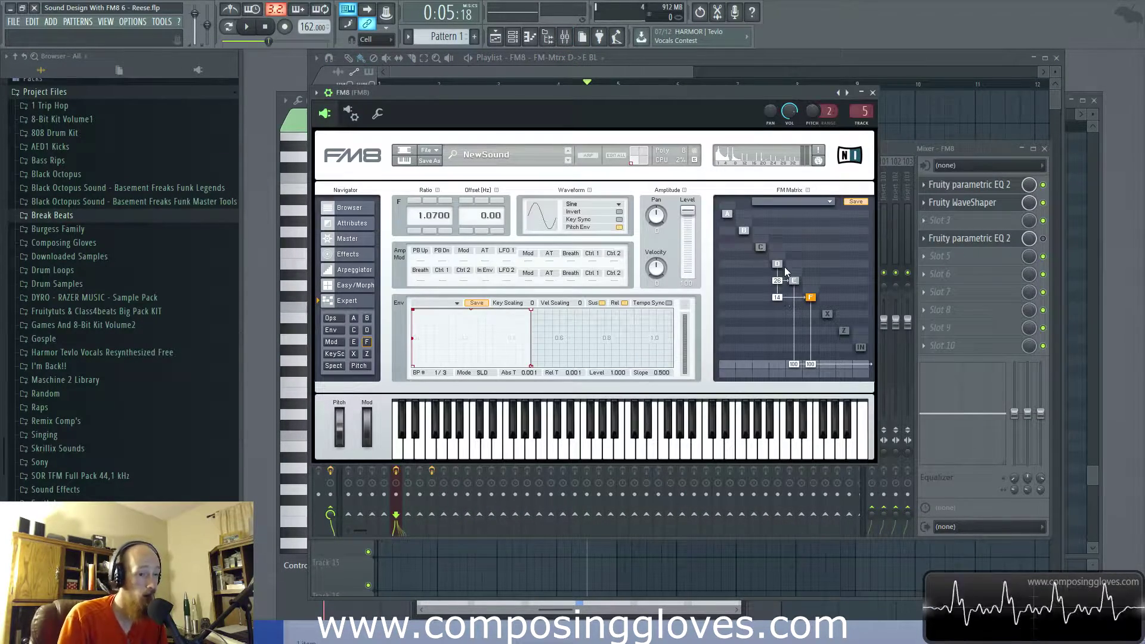
Step: Compare operator D's settings with the tuning ratios of operators E and F in the FM matrix
left_click(777, 264)
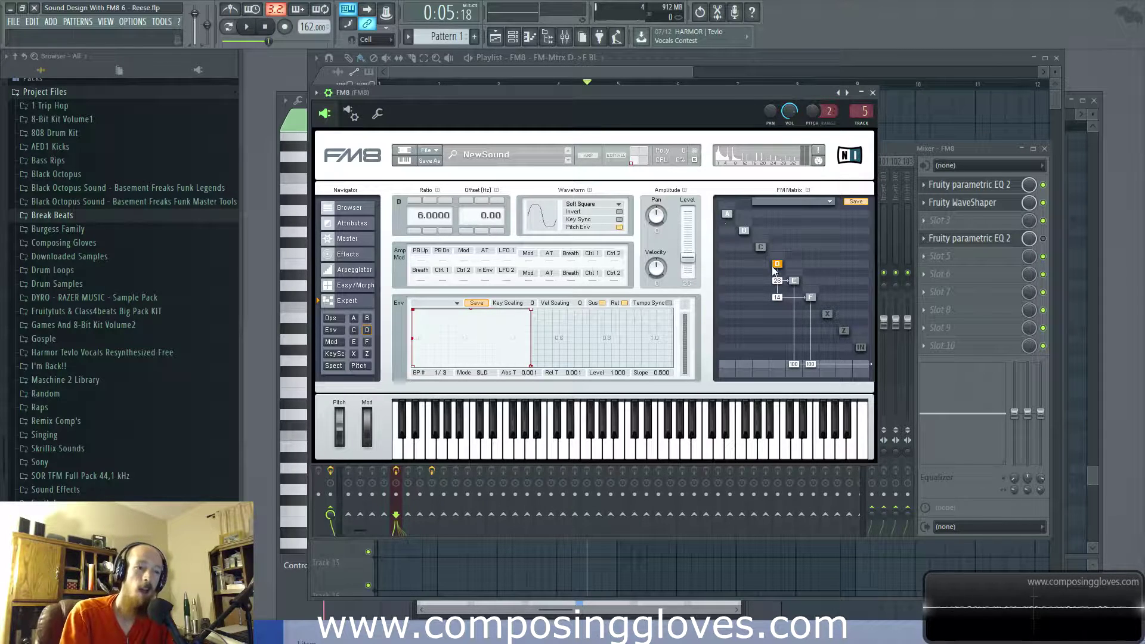
left_click(810, 298)
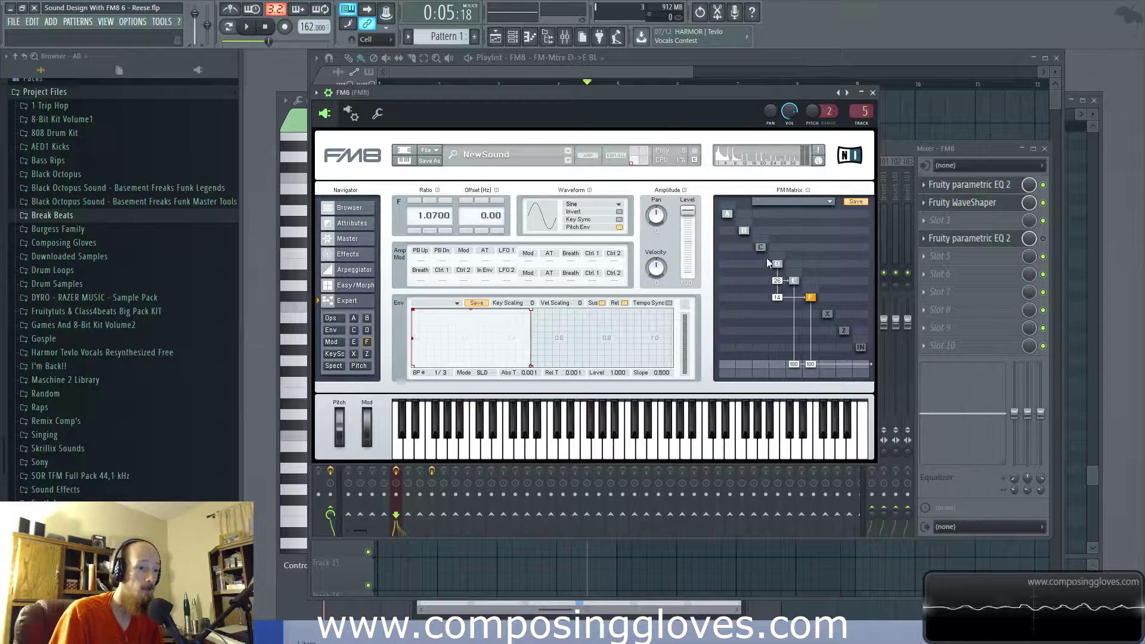
left_click(790, 278)
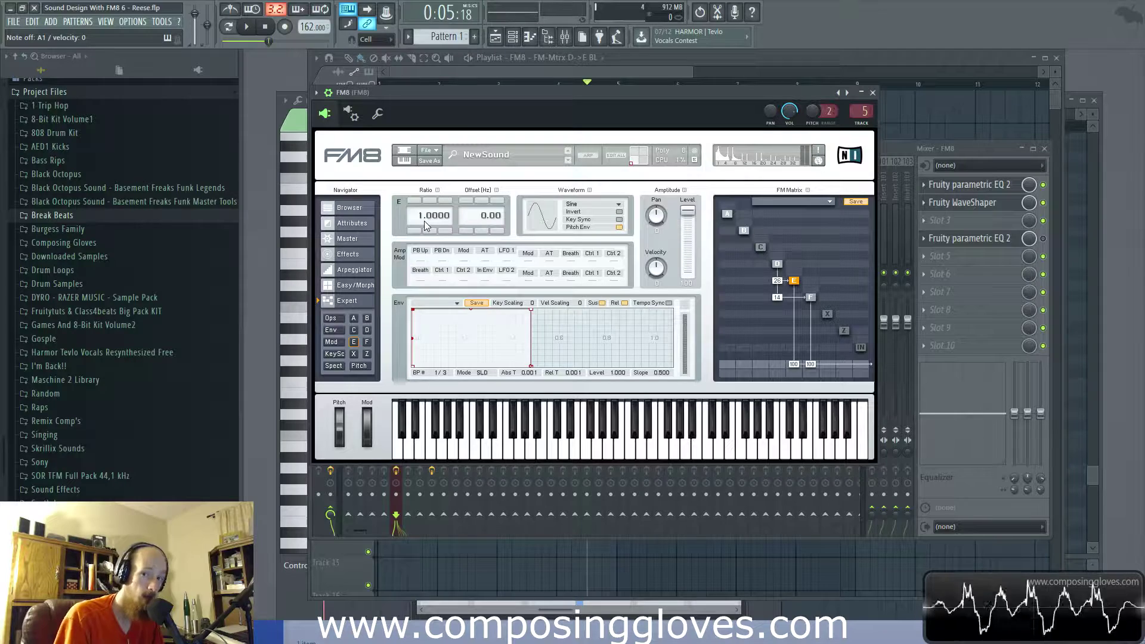
left_click(811, 297)
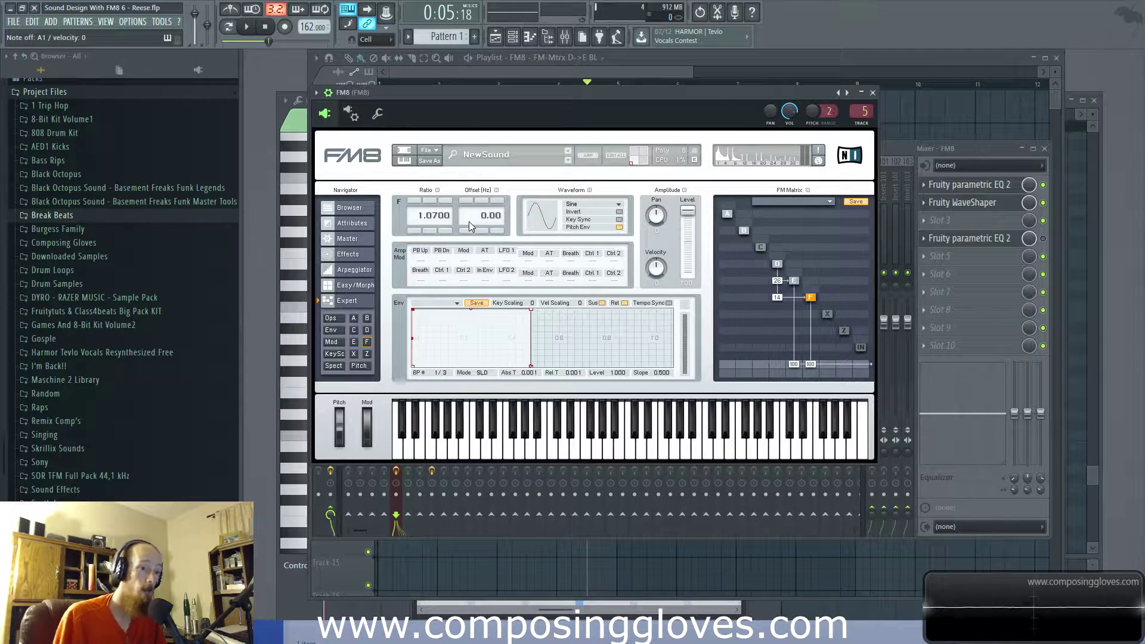
Step: Return to the playlist and move the playback position to just after the start of bar 5
left_click(466, 73)
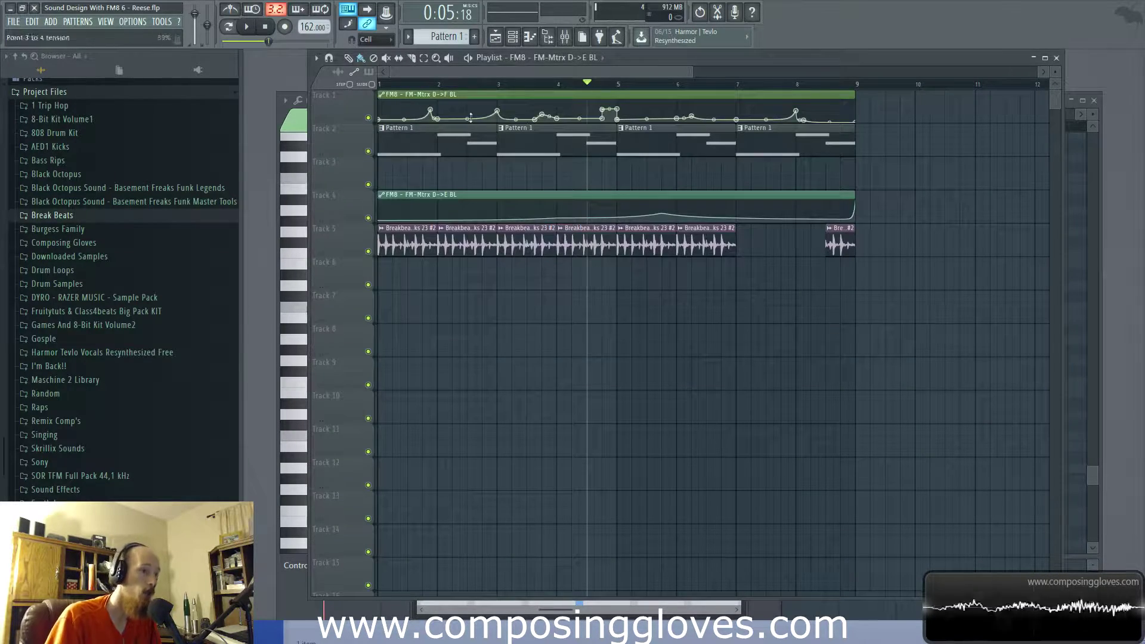
left_click(476, 84)
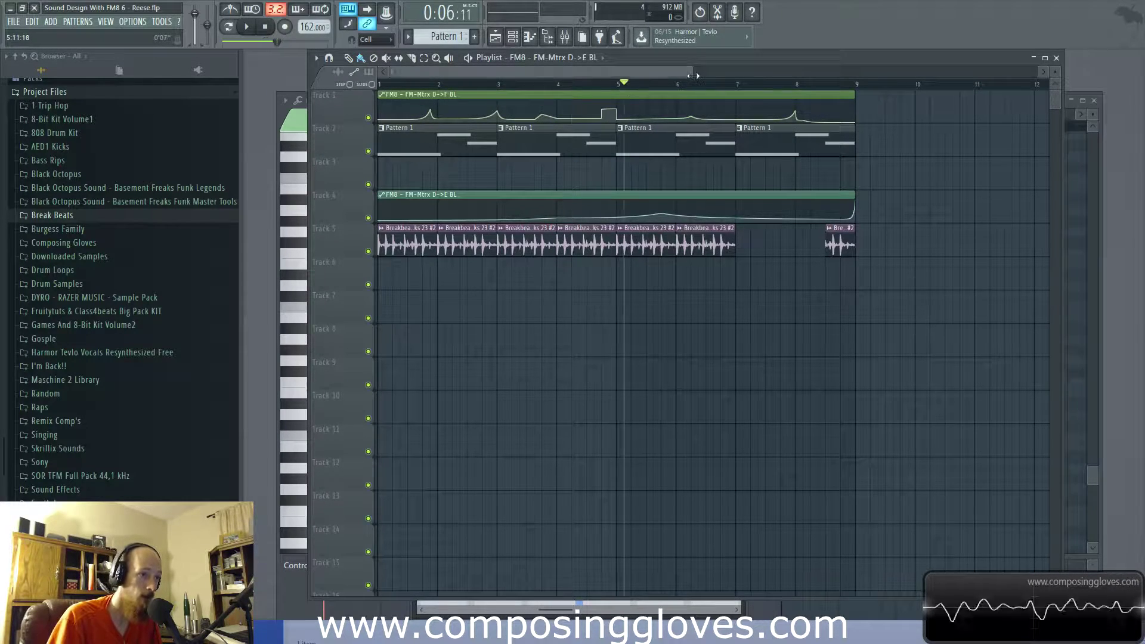
Step: Play the arrangement from about bar 4.75, and reopen the FM8 synth from its channel
left_click(603, 82)
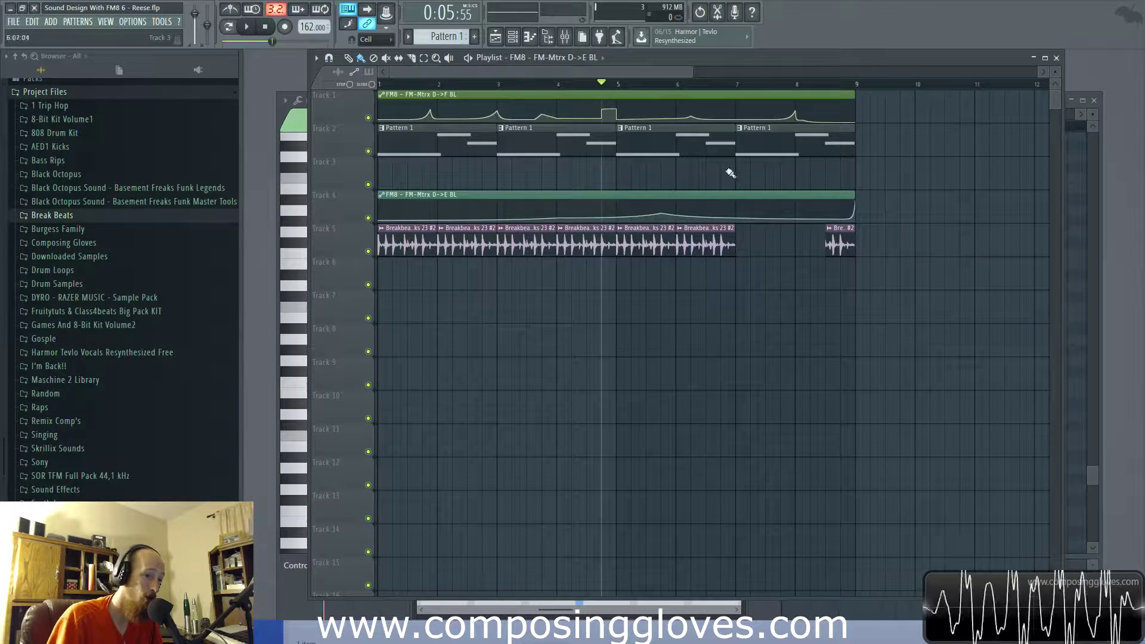
key("space")
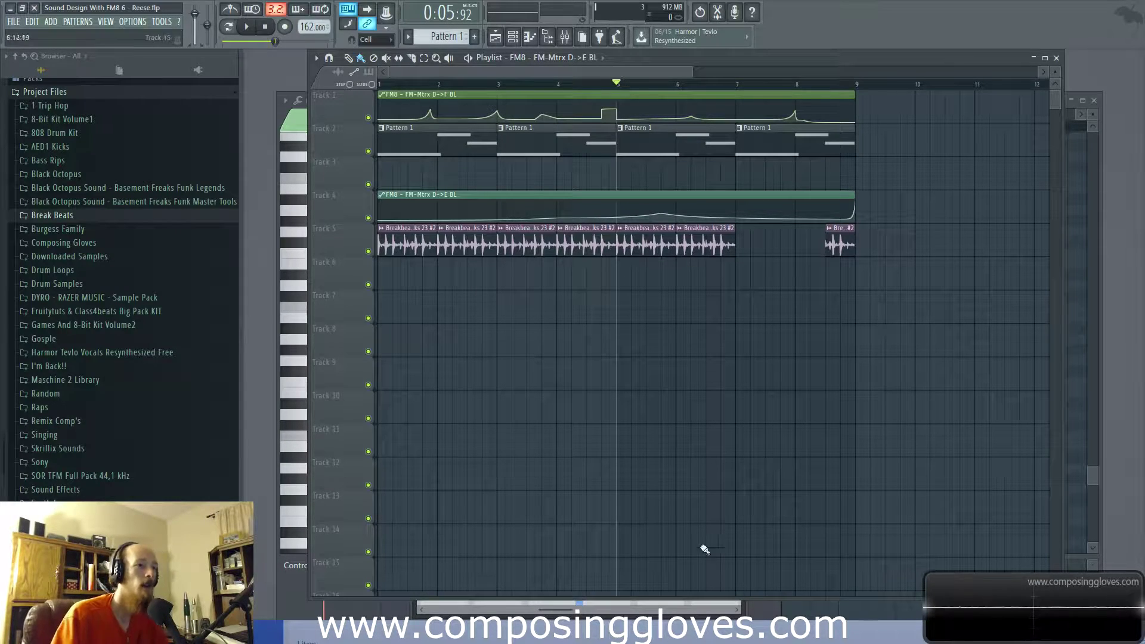
key("F6")
left_click(657, 250)
left_click_drag(652, 99, 676, 105)
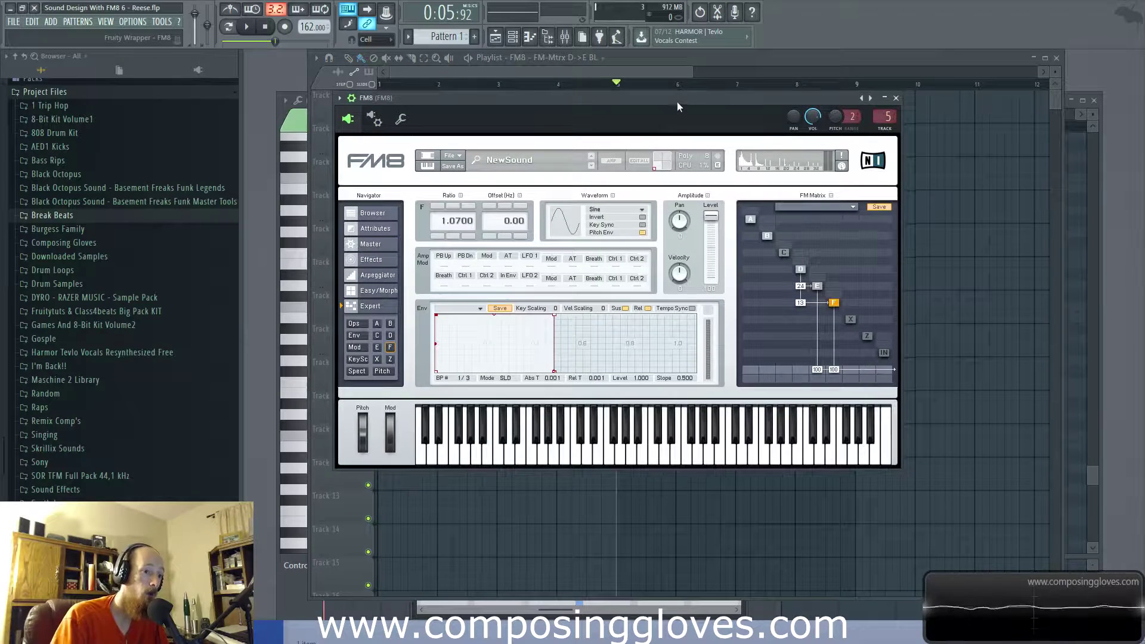
Step: Compare the ratio and waveform settings of operators E and D in the FM matrix
left_click(815, 287)
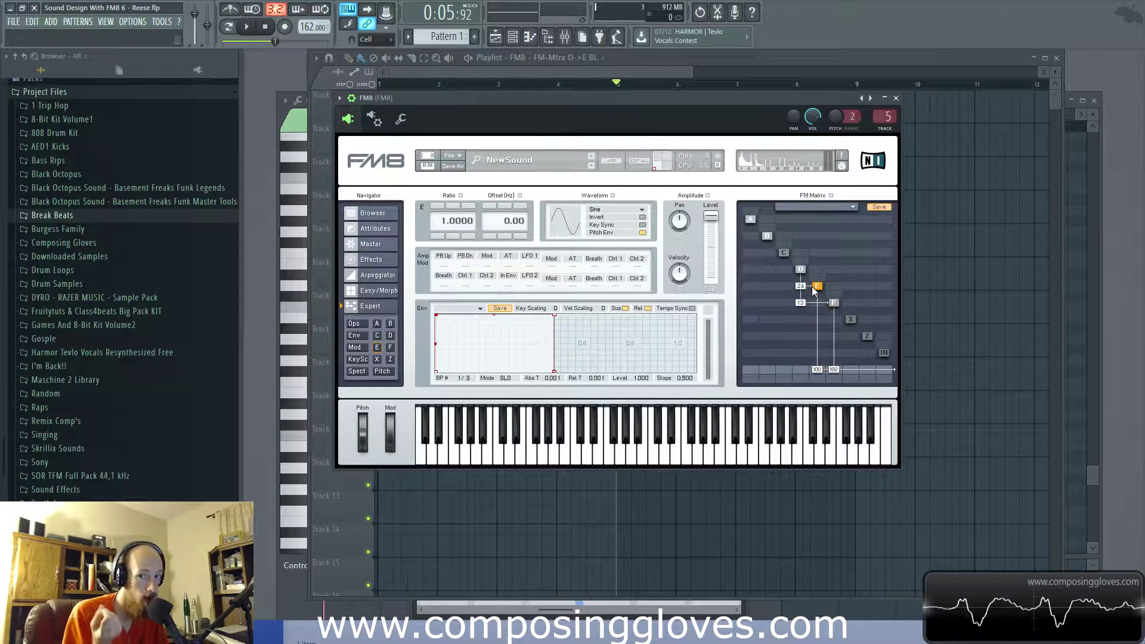
left_click(800, 269)
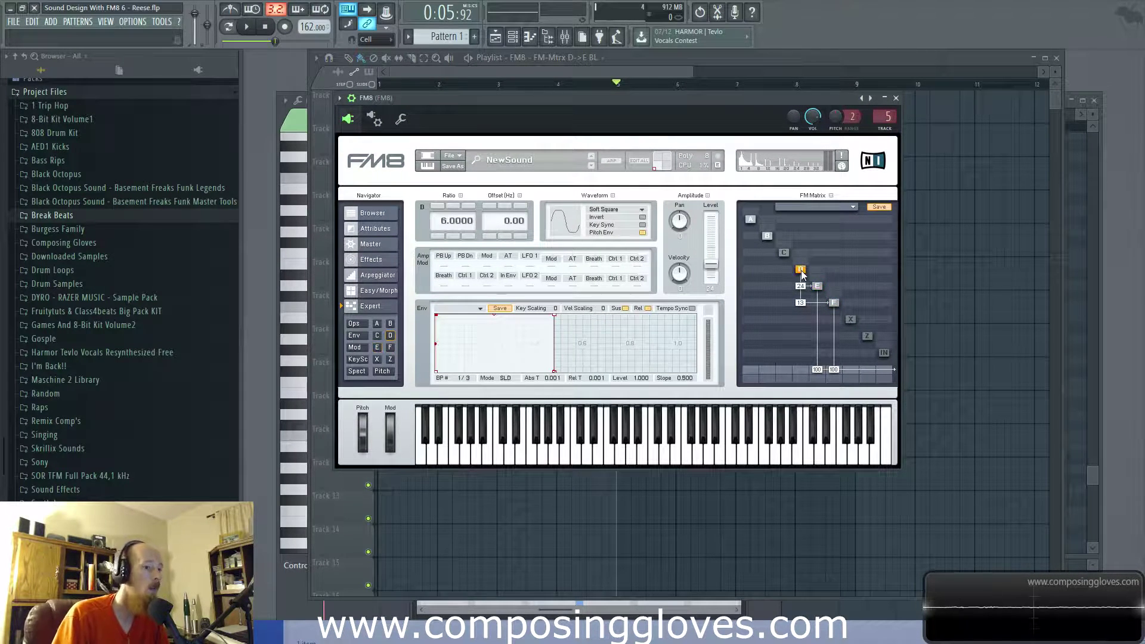
left_click_drag(499, 100, 504, 112)
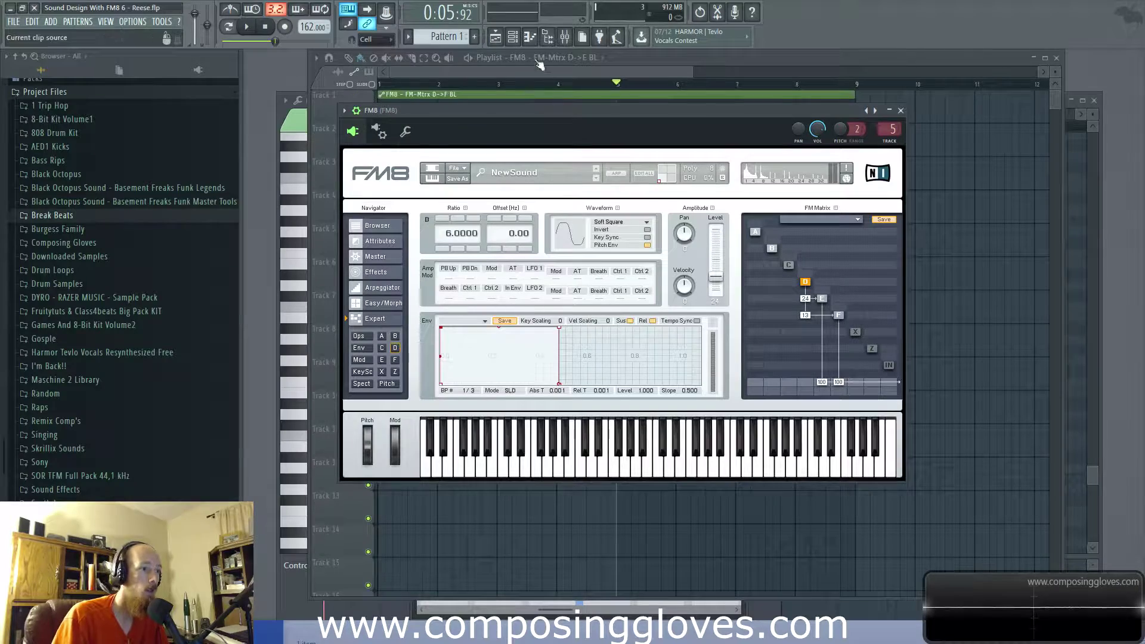
Step: Check the effect slots on the FM8 mixer track and return to the FM8 synth window
left_click(564, 37)
left_click(939, 220)
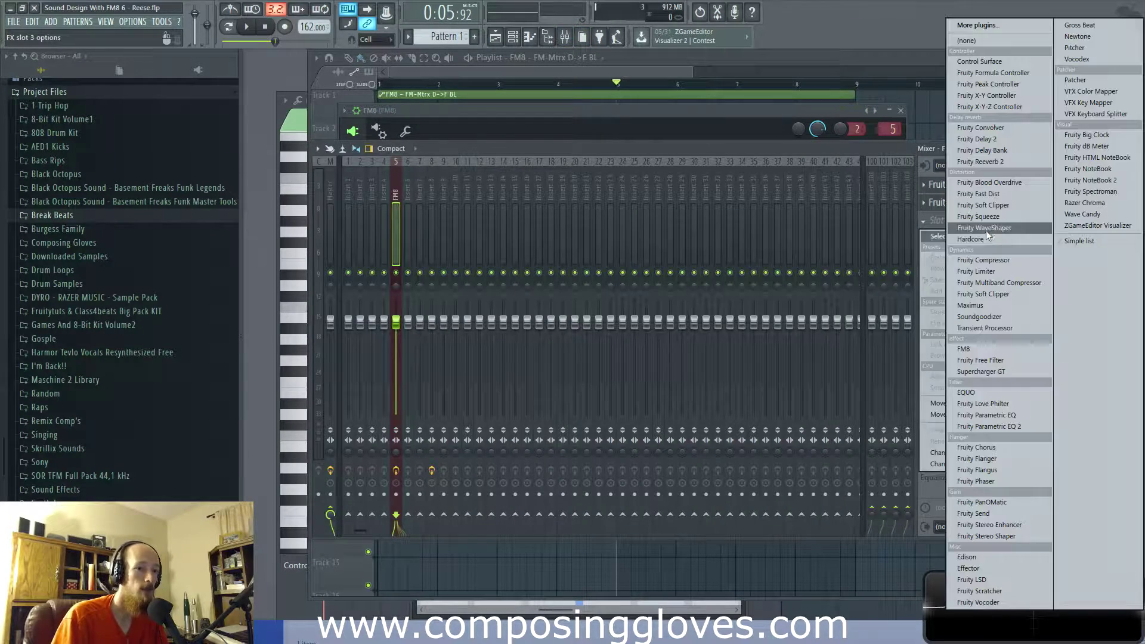
key("Escape")
key("Escape")
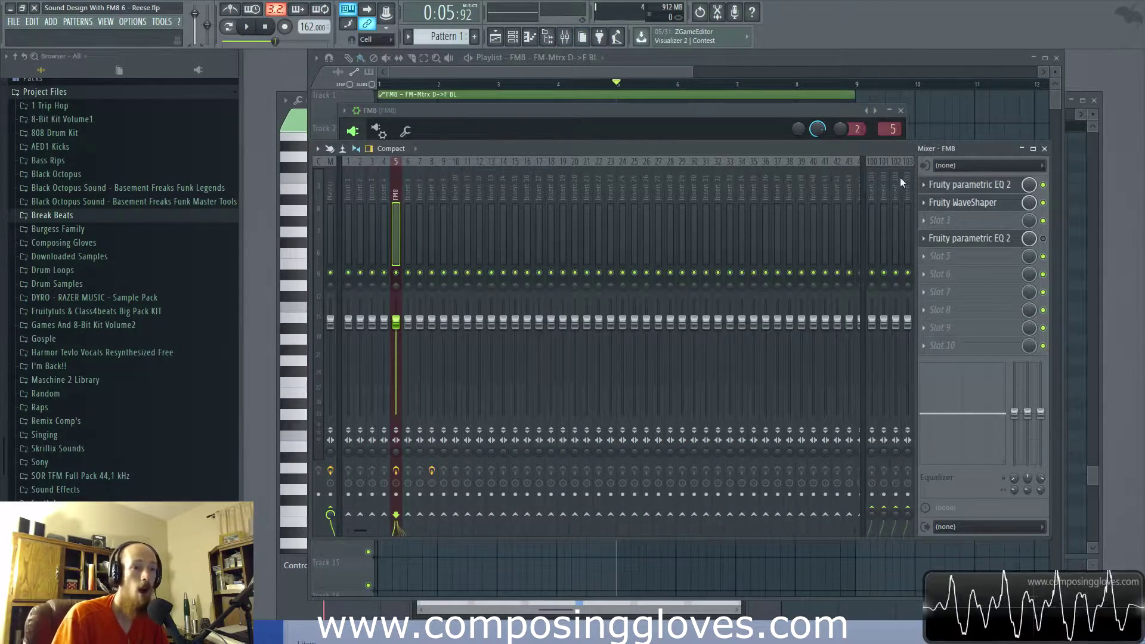
left_click(760, 128)
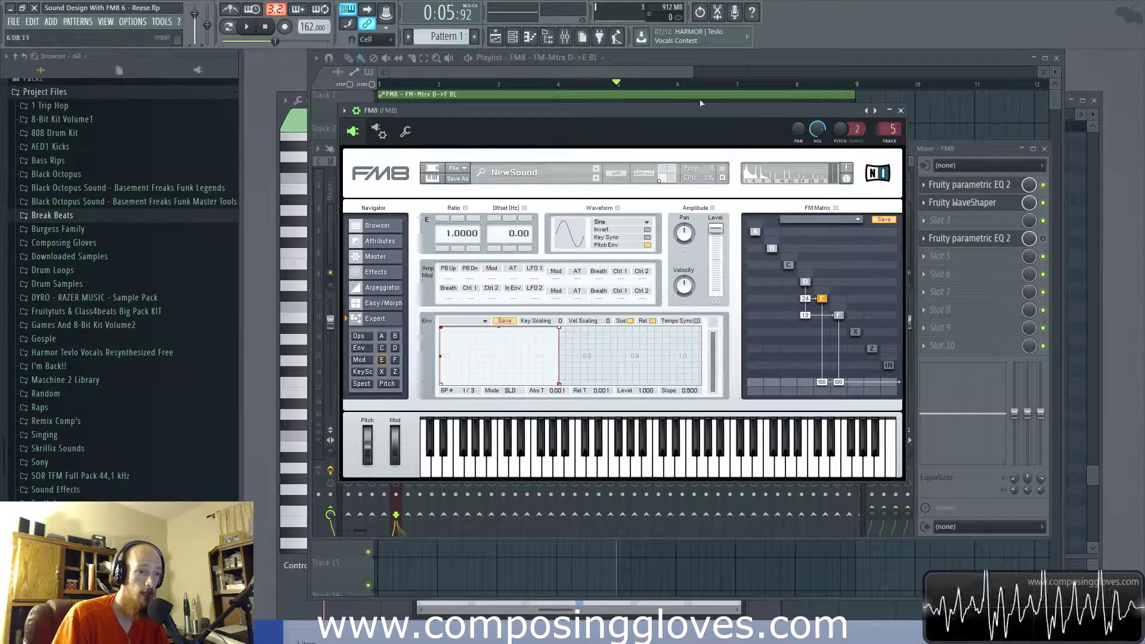
Step: Return to the playlist and play the section from the start of bar 5
left_click(588, 78)
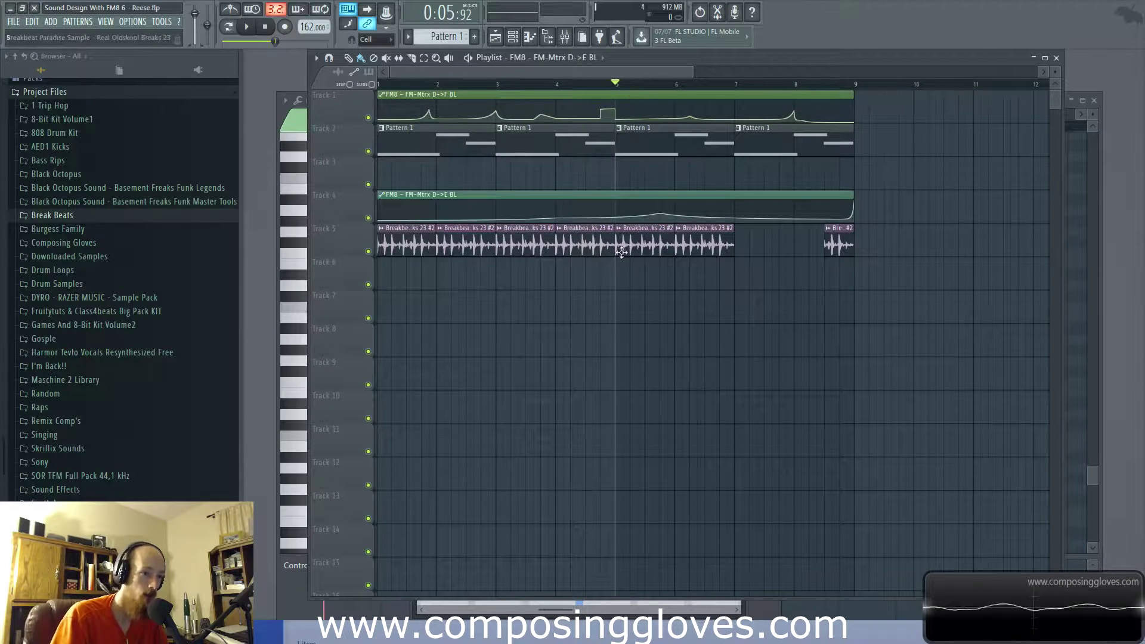
key("space")
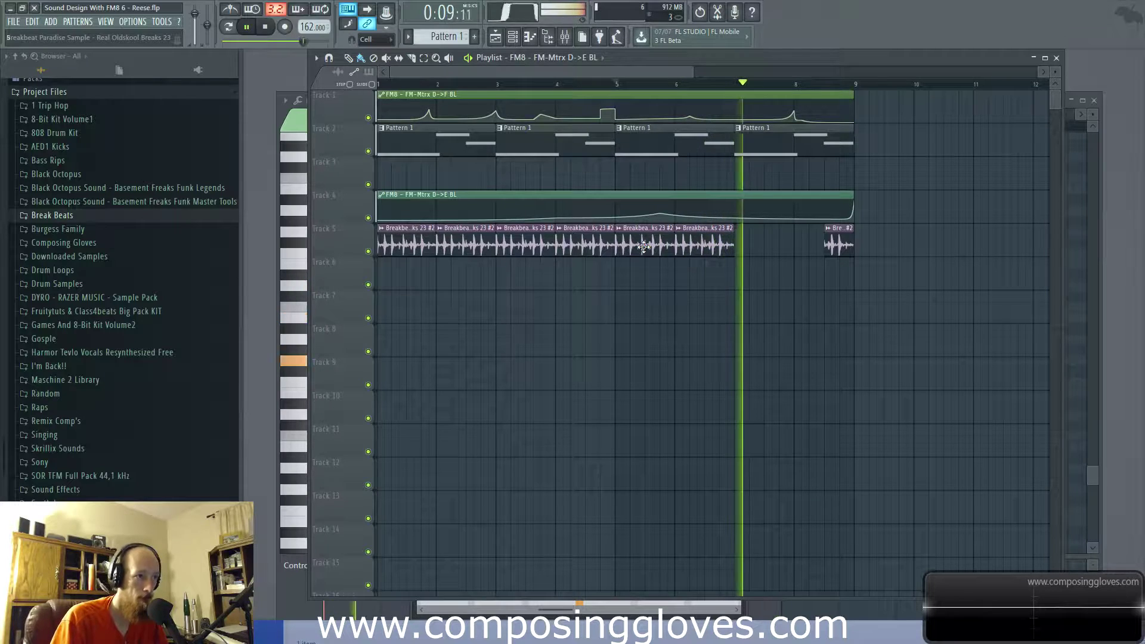
key("space")
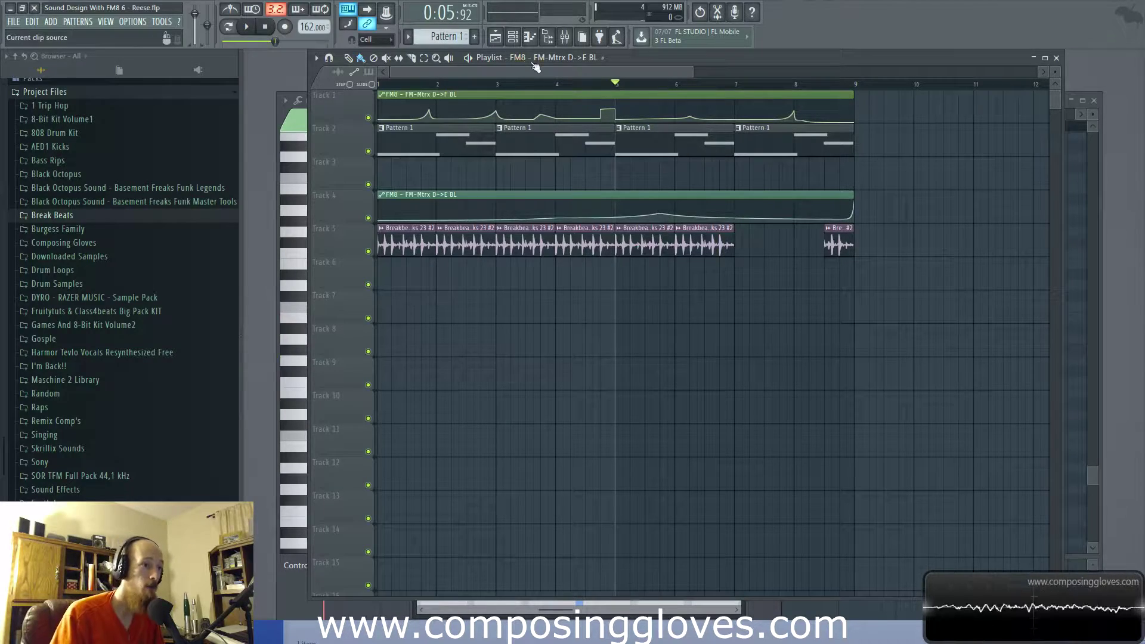
Step: Bypass the first Fruity parametric EQ 2 and the Fruity WaveShaper on the FM8 mixer track, and briefly play from bar 5
key("F9")
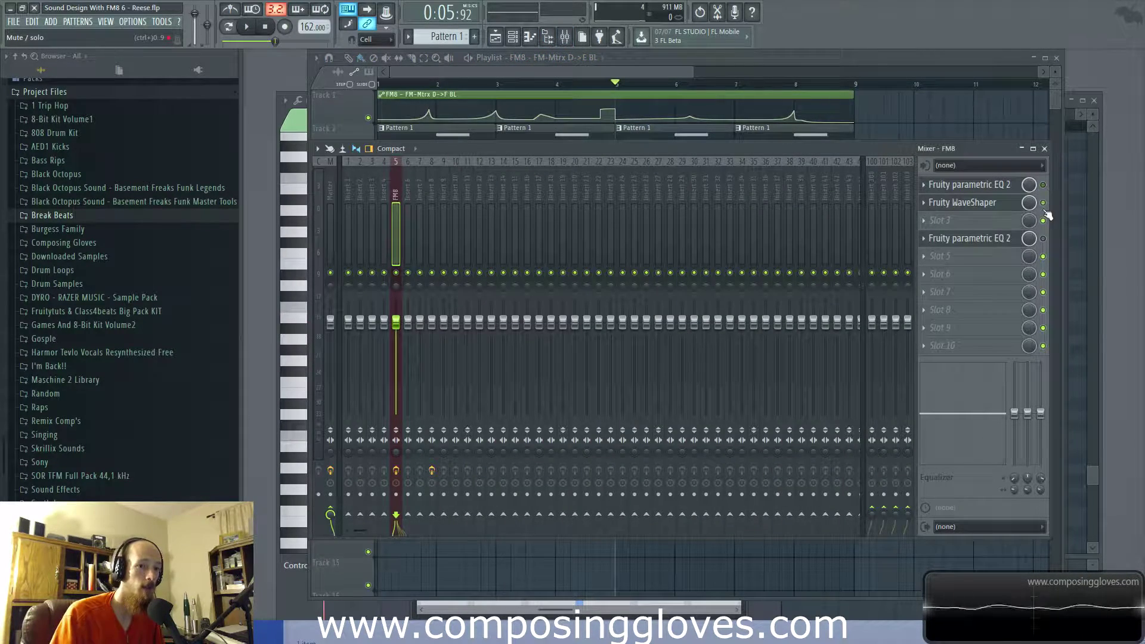
key("F9")
key("space")
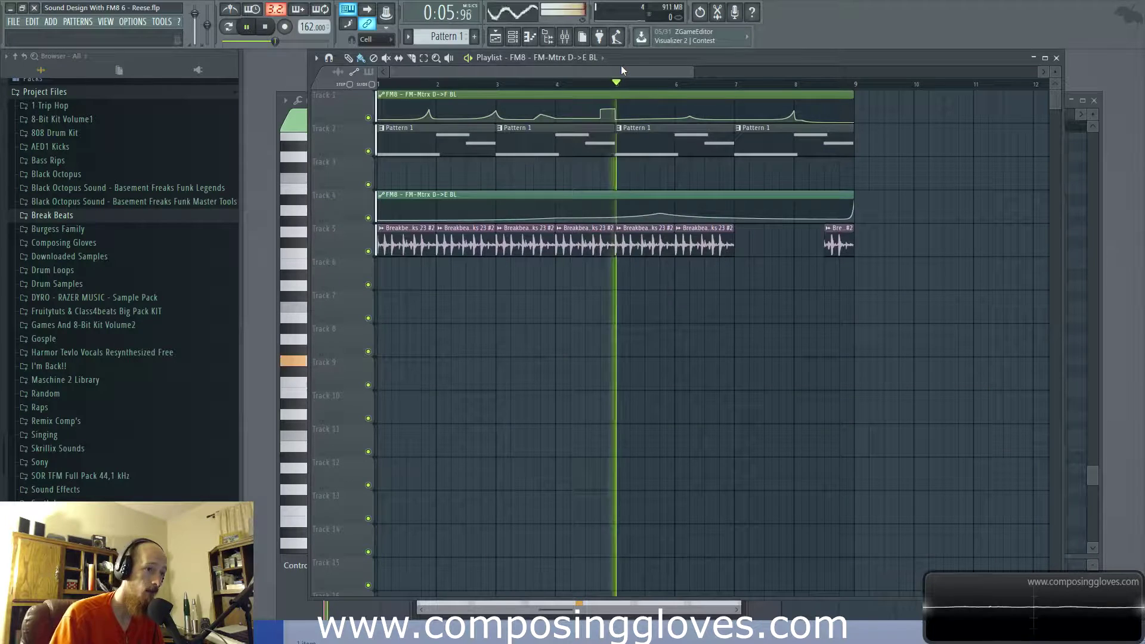
key("space")
Step: Mute the breakbeat on Track 5 and play the bass alone from bar 5
left_click(368, 251)
key("space")
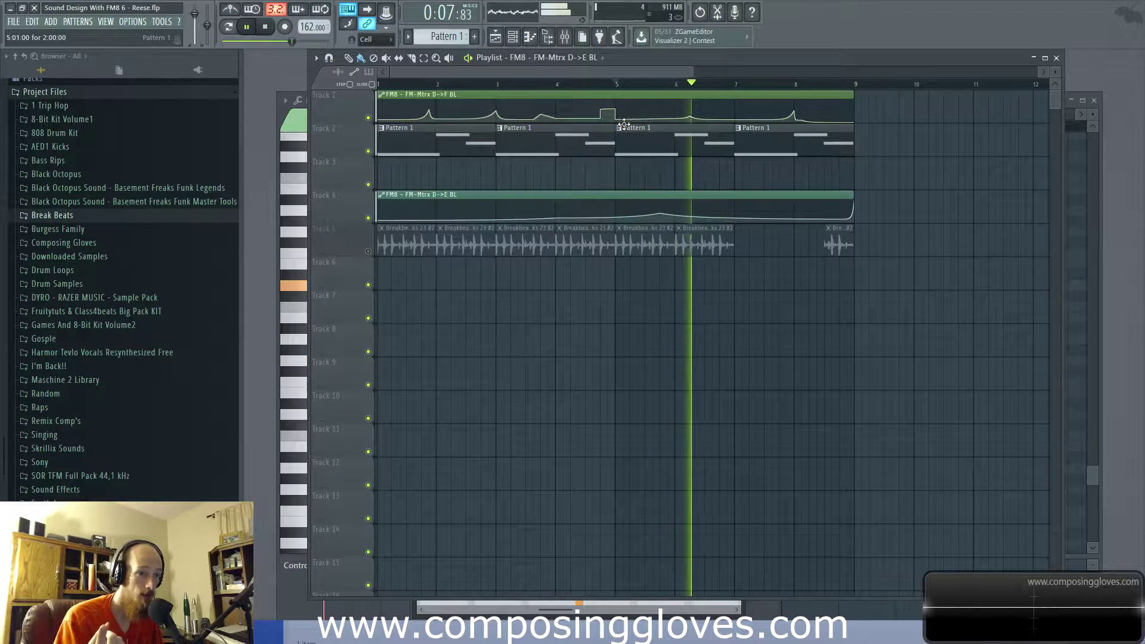
key("space")
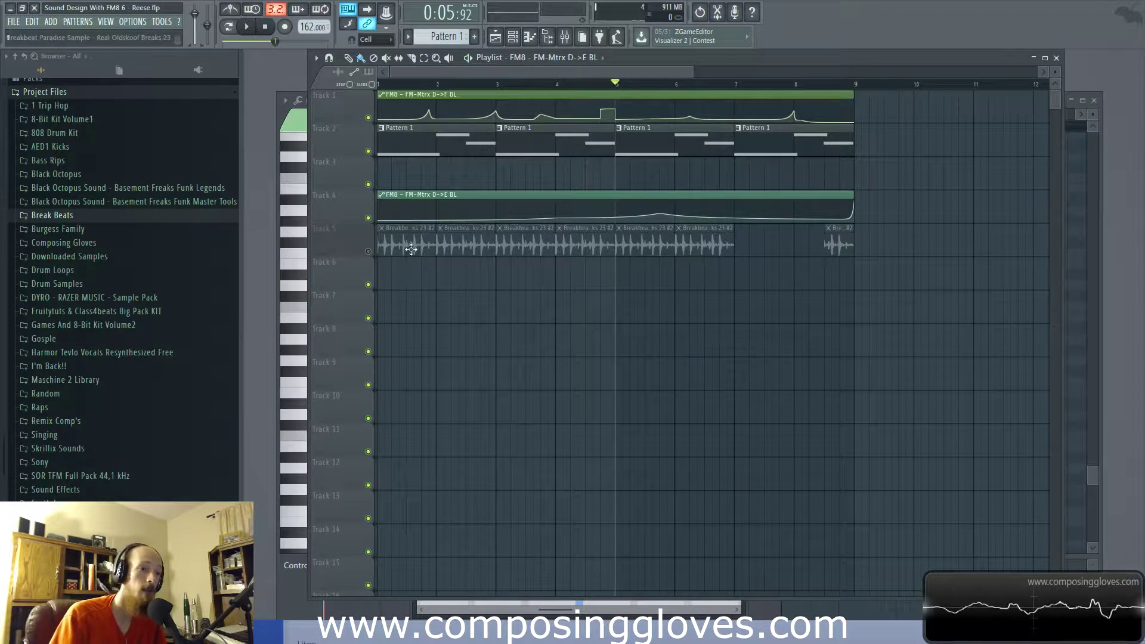
Step: Re-enable the first Fruity parametric EQ 2 and the Fruity WaveShaper on the FM8 mixer track, and open their windows
left_click(565, 36)
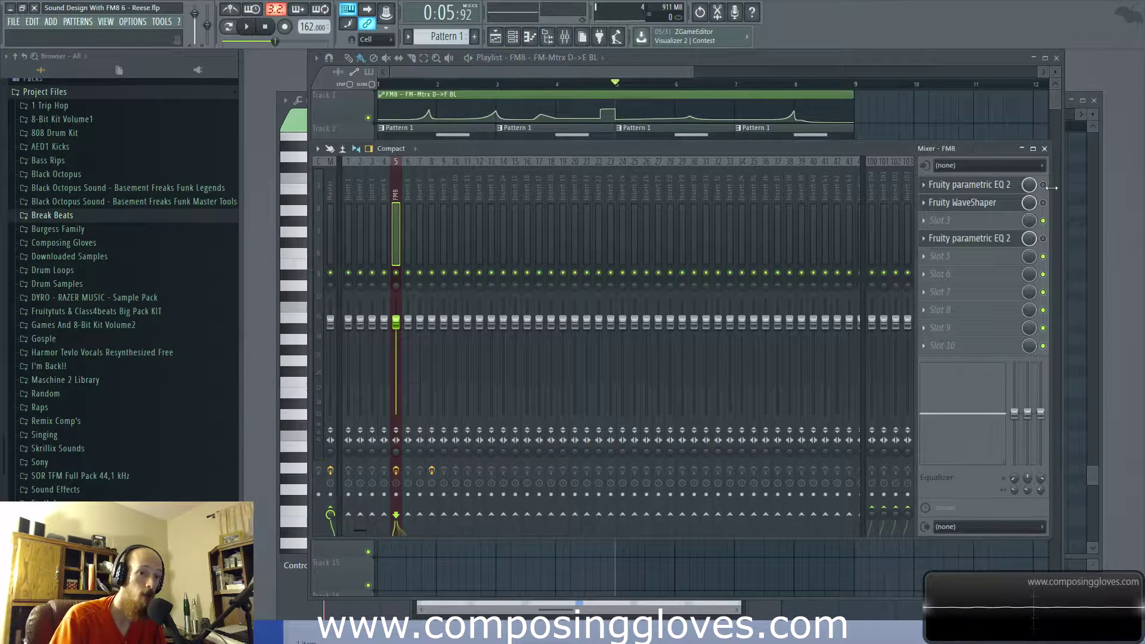
left_click(969, 185)
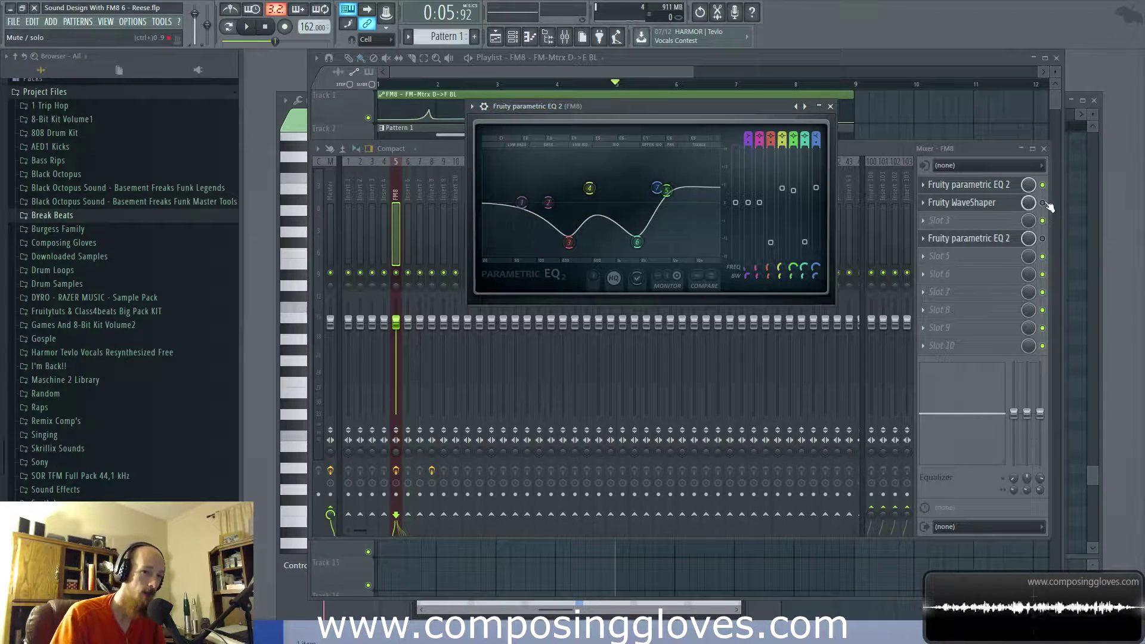
left_click(992, 210)
left_click(990, 191)
left_click(986, 205)
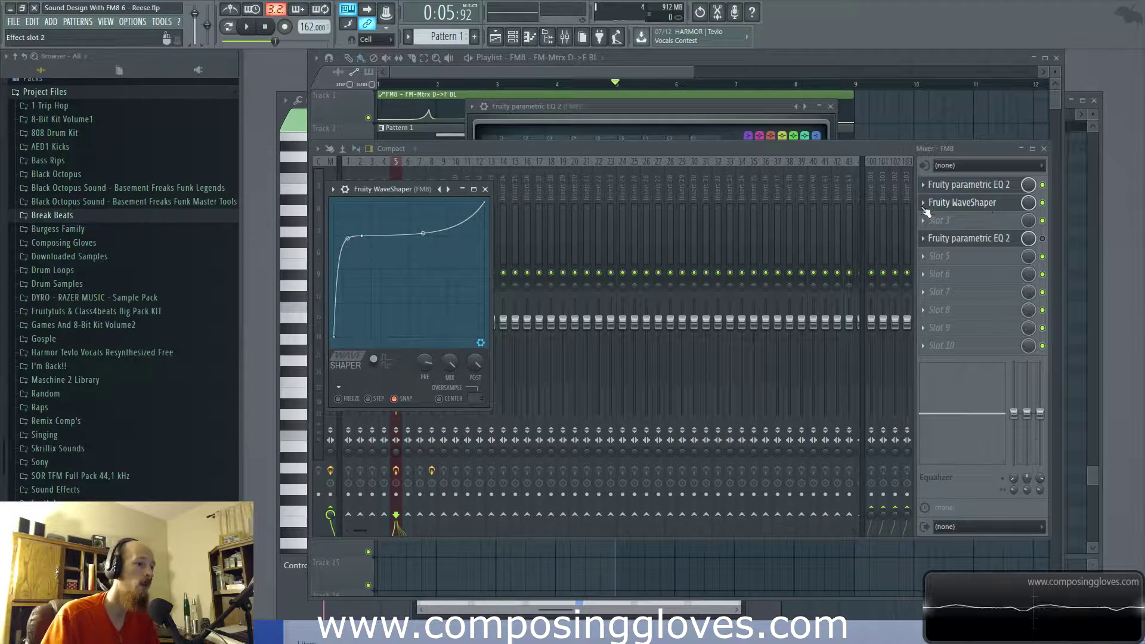
Step: Examine the curves of both Fruity parametric EQ 2 effects and the Fruity WaveShaper in the FM8 effect chain
left_click(968, 184)
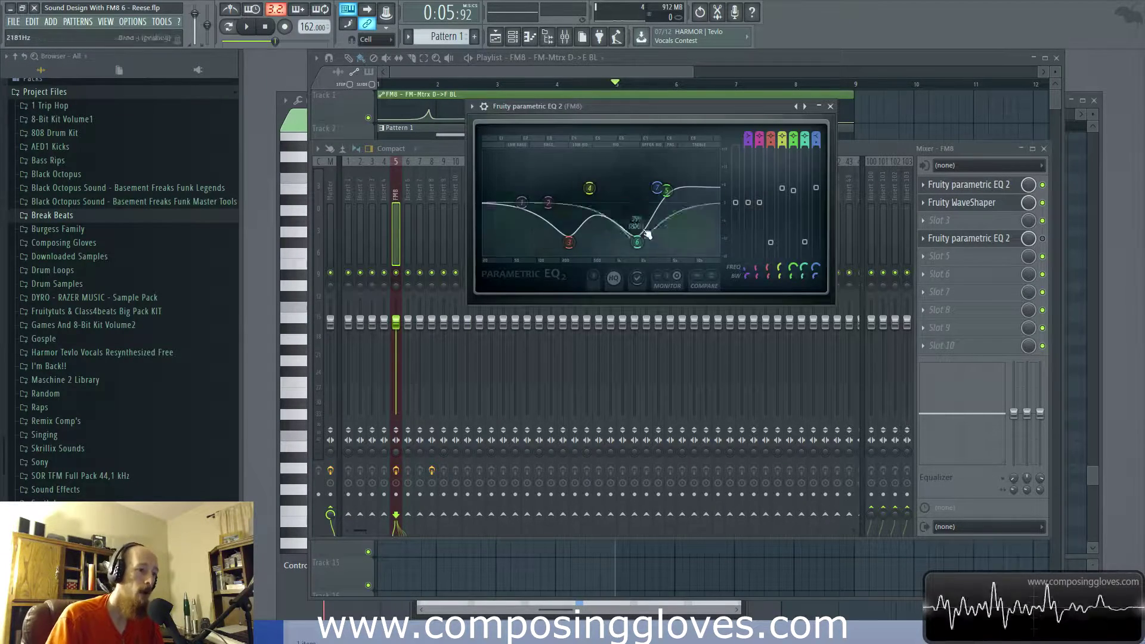
left_click(992, 206)
left_click(980, 239)
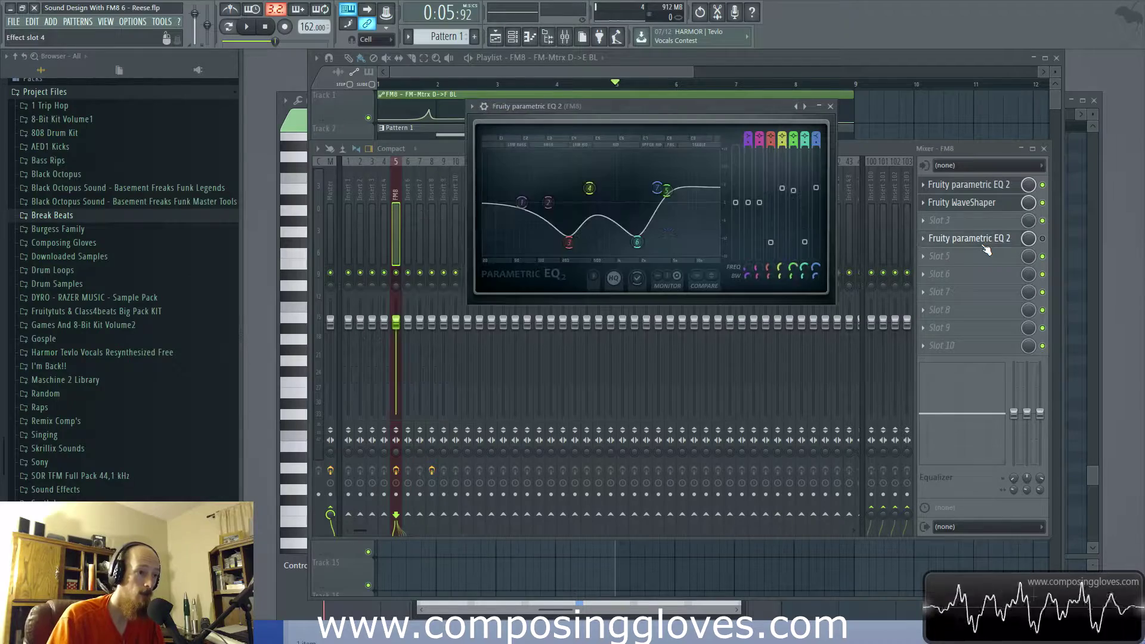
left_click(968, 184)
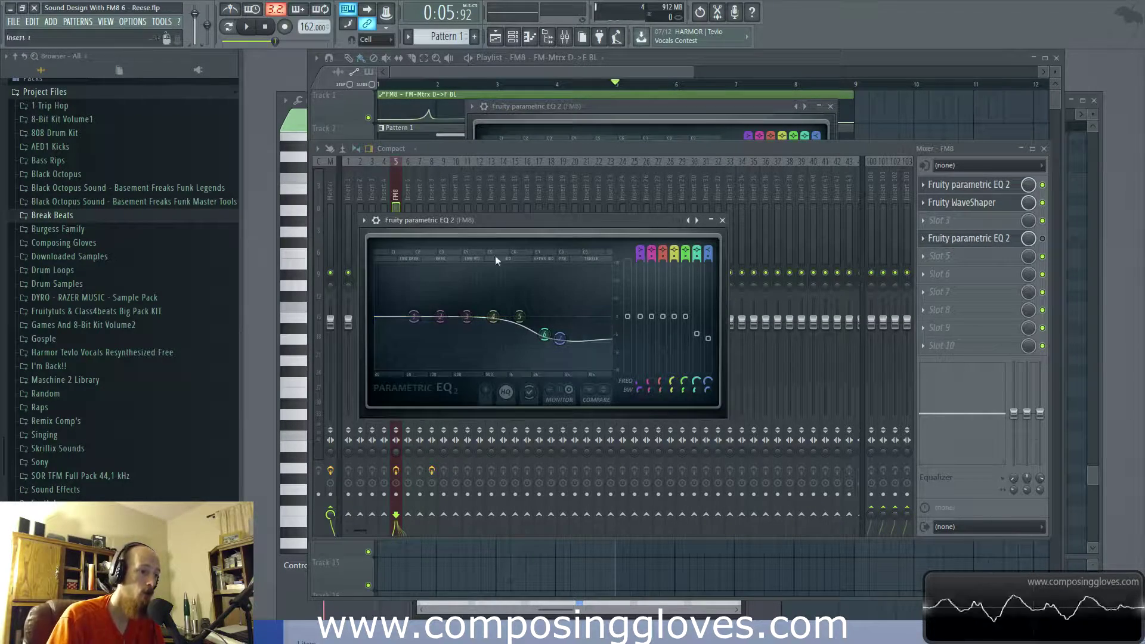
left_click(979, 208)
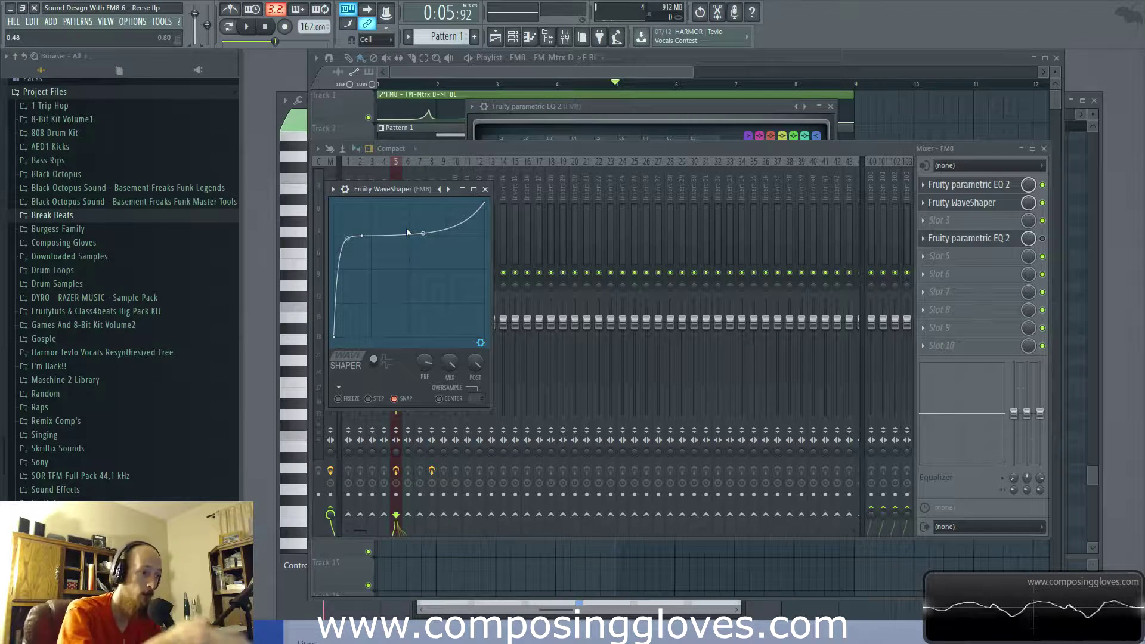
left_click(978, 207)
left_click(978, 207)
left_click(978, 207)
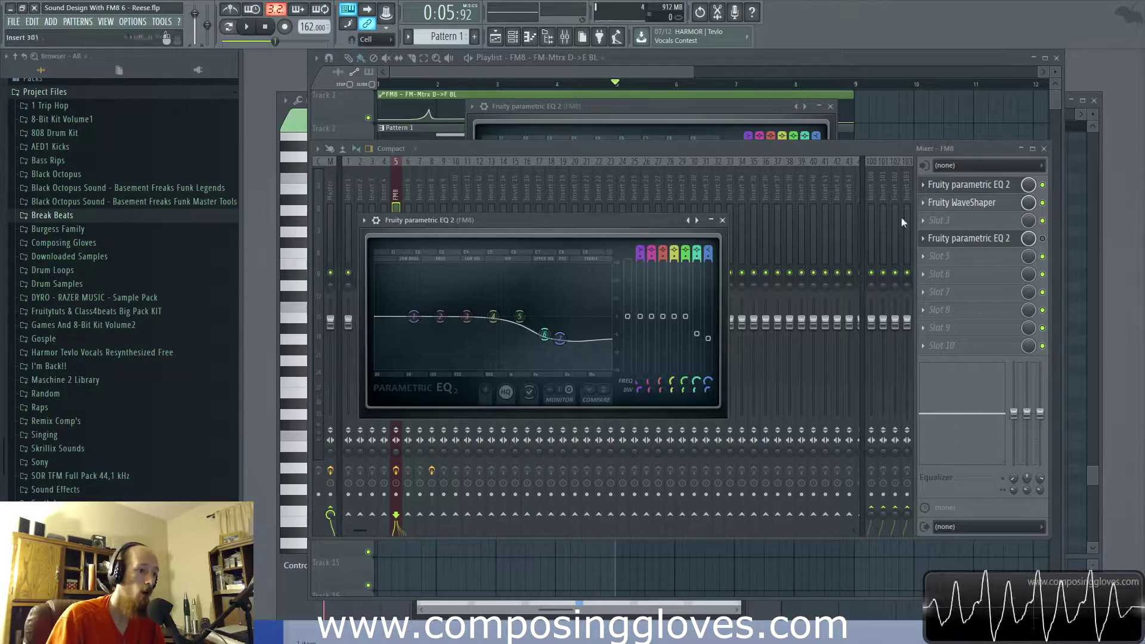
Step: Return to the playlist and play the processed bass from bar 5
left_click(626, 72)
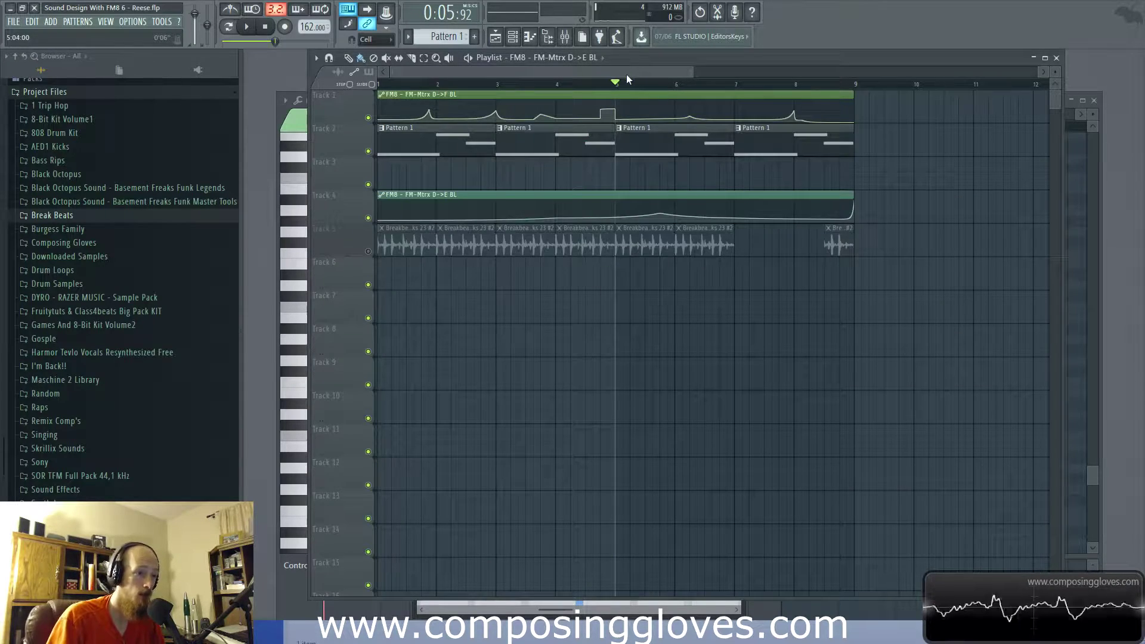
key("space")
key("space")
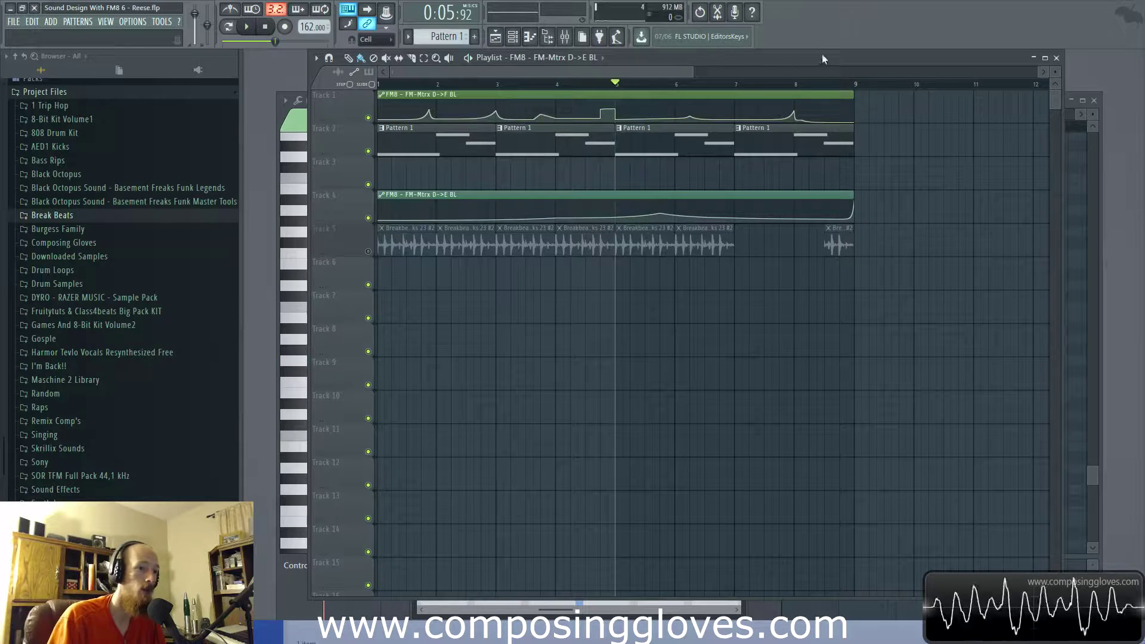
Step: Move the playback position to bar 7 and reopen FM8 to examine operator D's modulation amounts into E and F
left_click(797, 85)
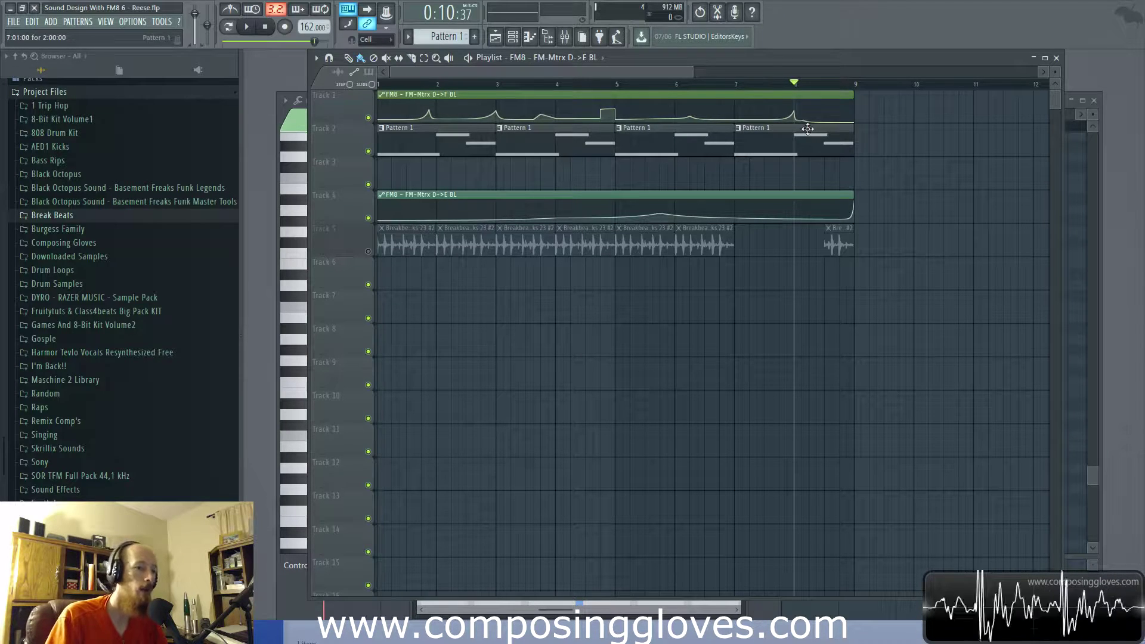
left_click(740, 83)
key("F6")
left_click(659, 250)
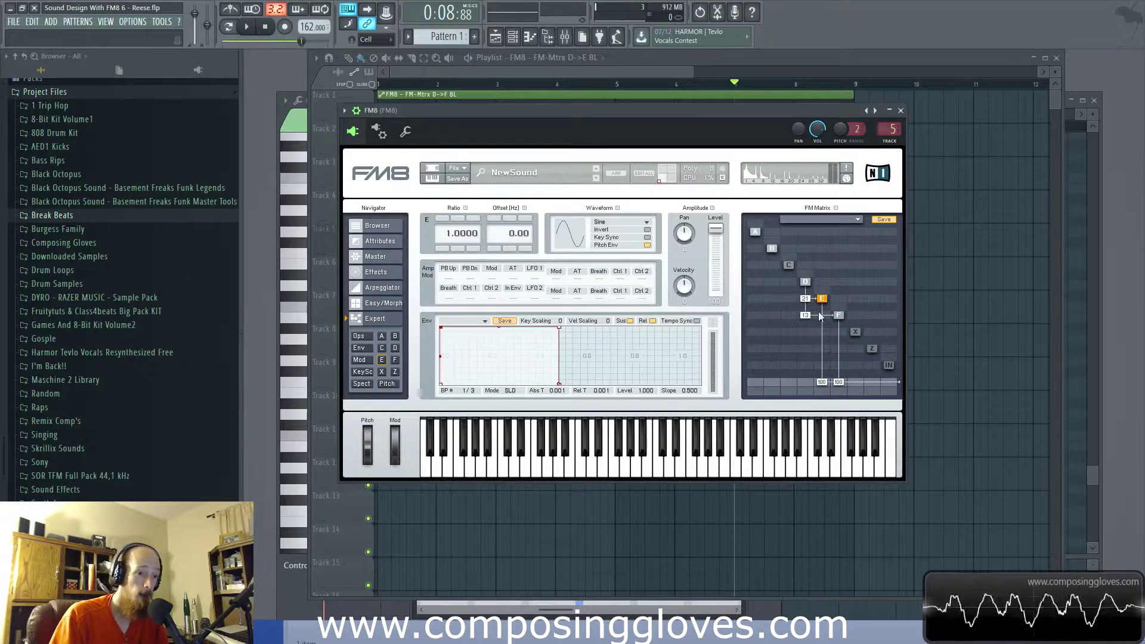
Step: Return to the playlist and place the playback position at about bar 8.5
left_click(621, 71)
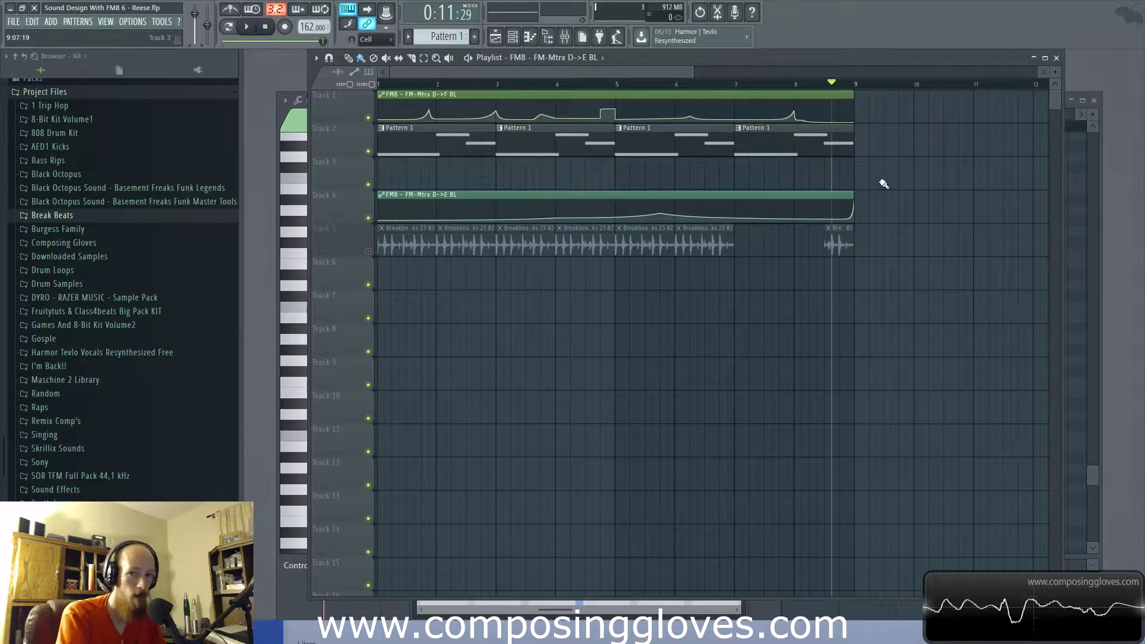
left_click_drag(831, 83, 824, 83)
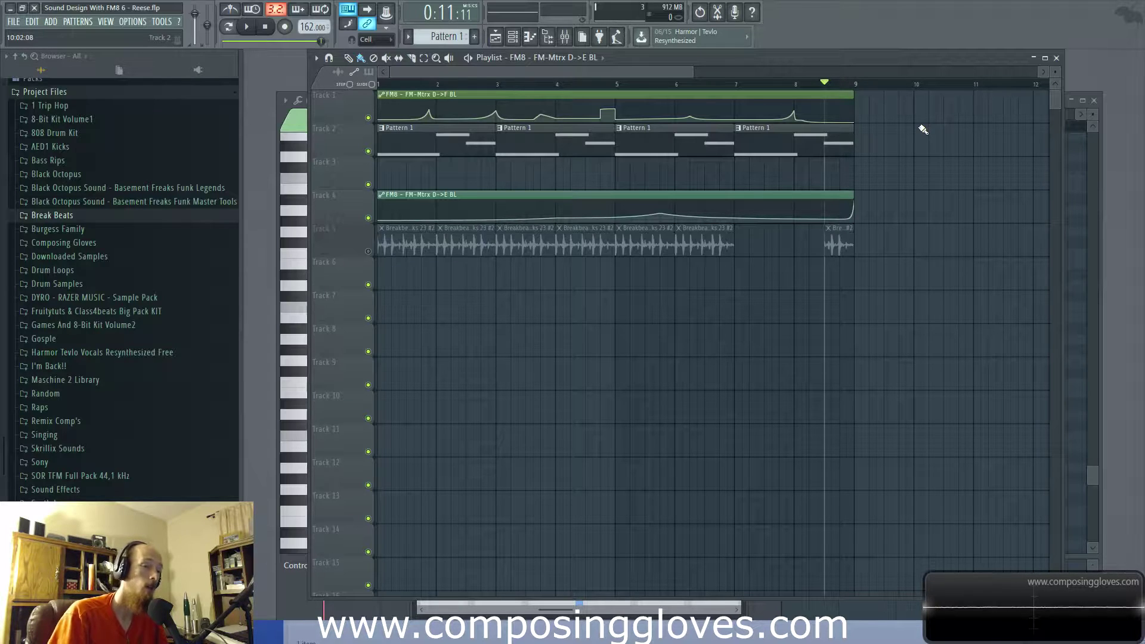
left_click(780, 84)
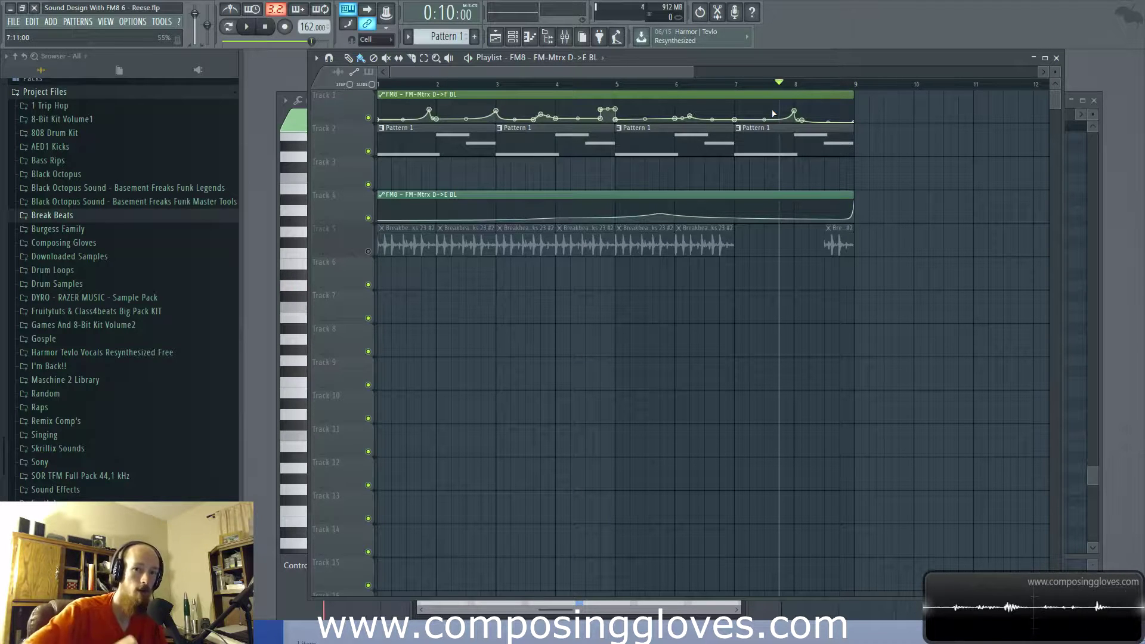
left_click(824, 83)
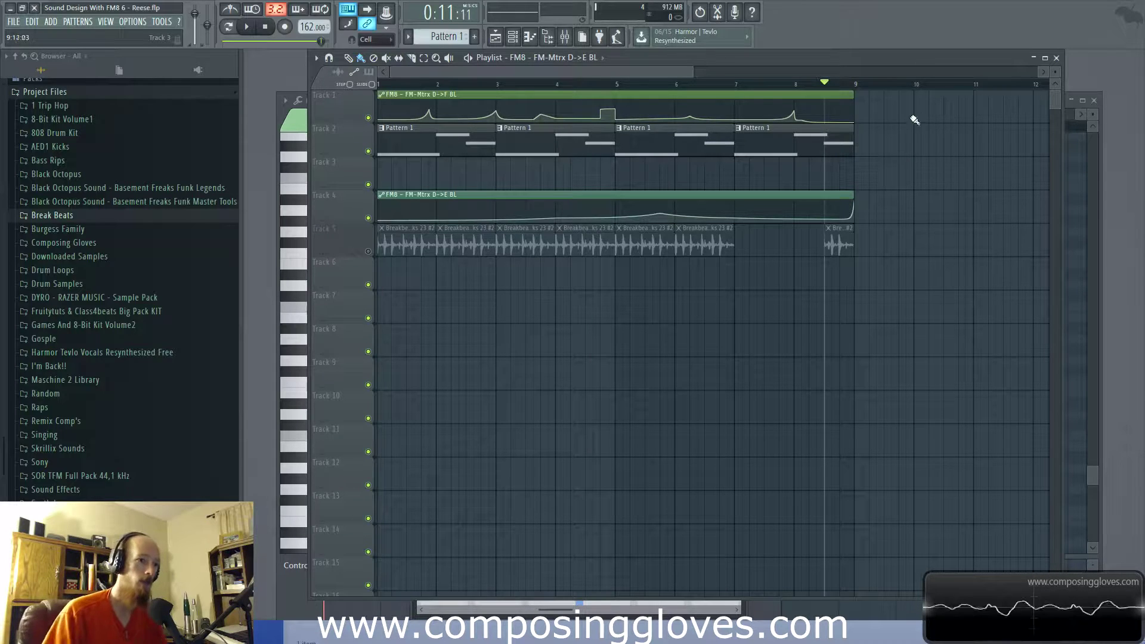
Step: Play the ending from about bar 8.5 through the loop, and show the channel rack
key("space")
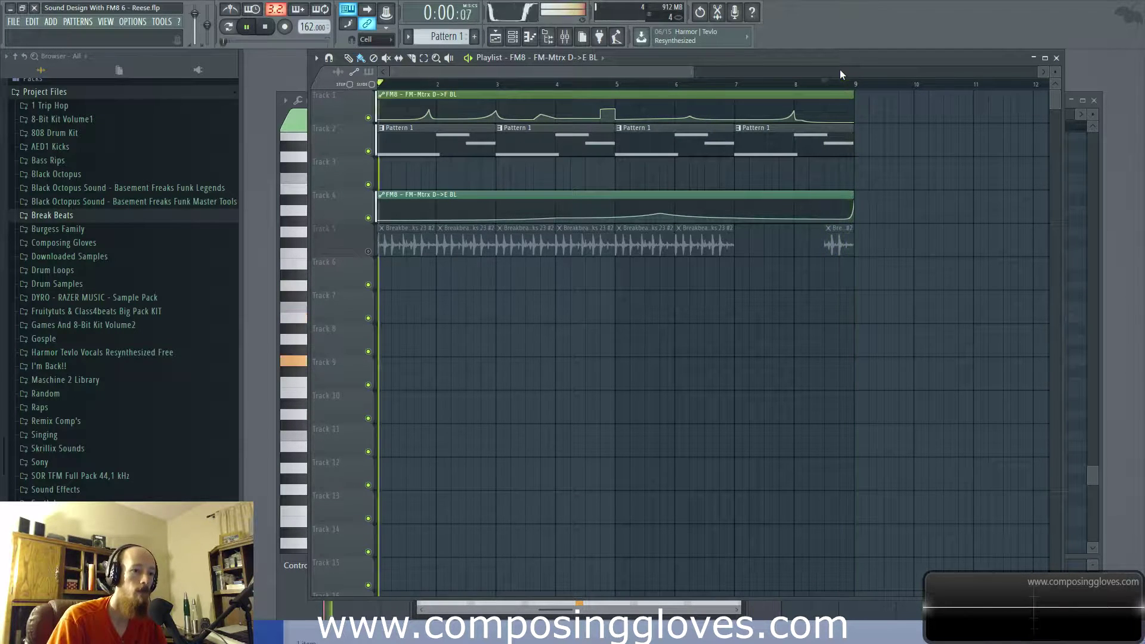
key("space")
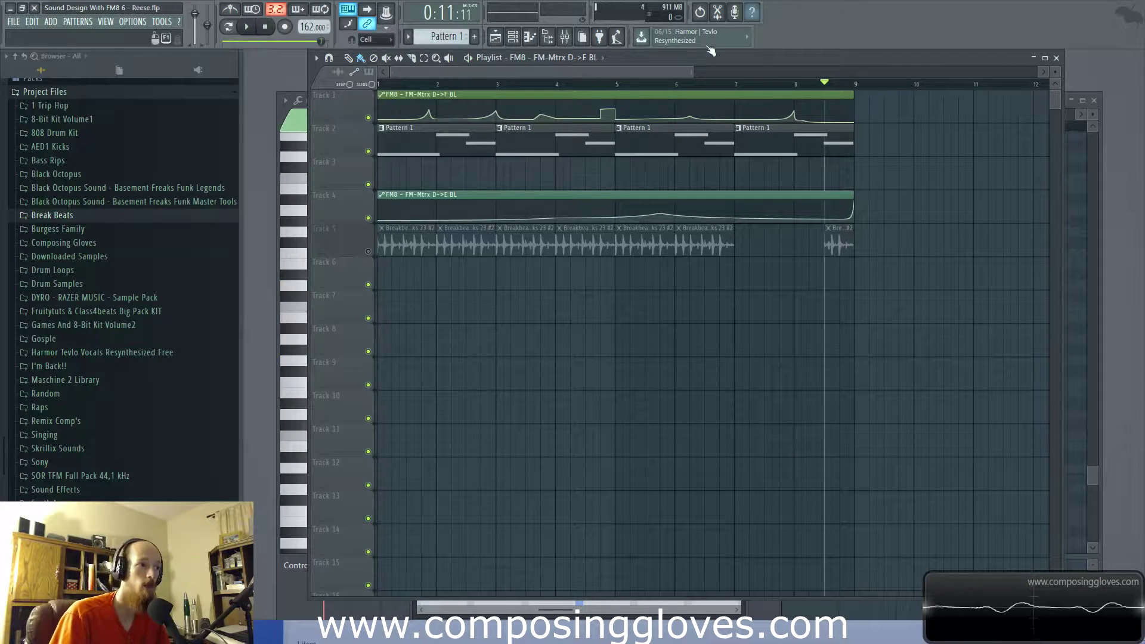
key("F6")
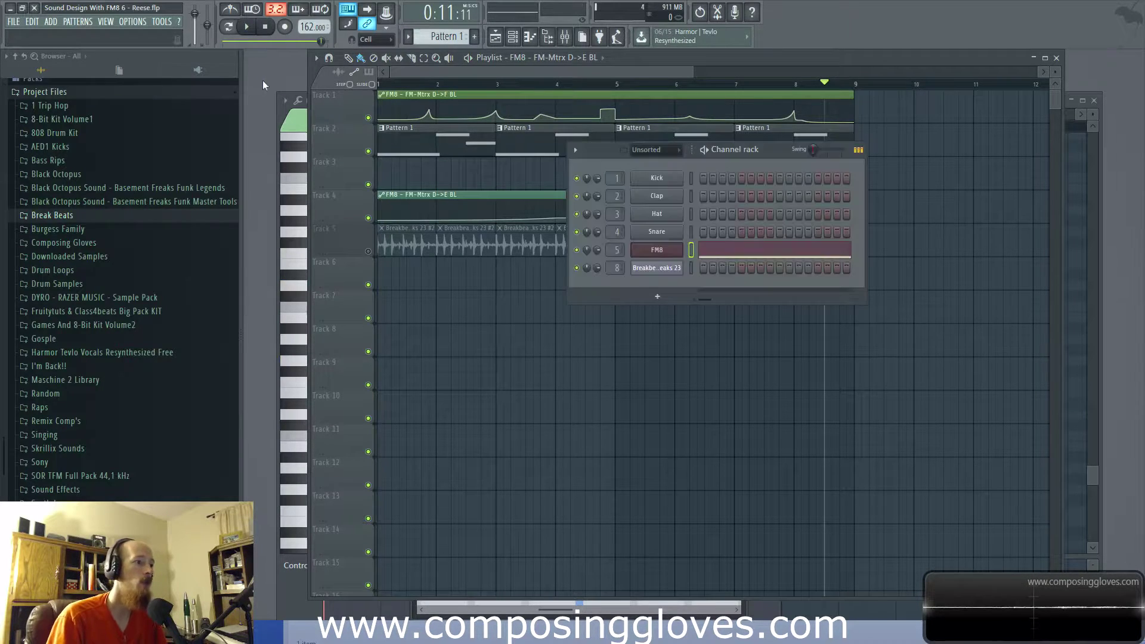
Step: Open FM8, examine operators F and D, and bring up the effects page
left_click(653, 250)
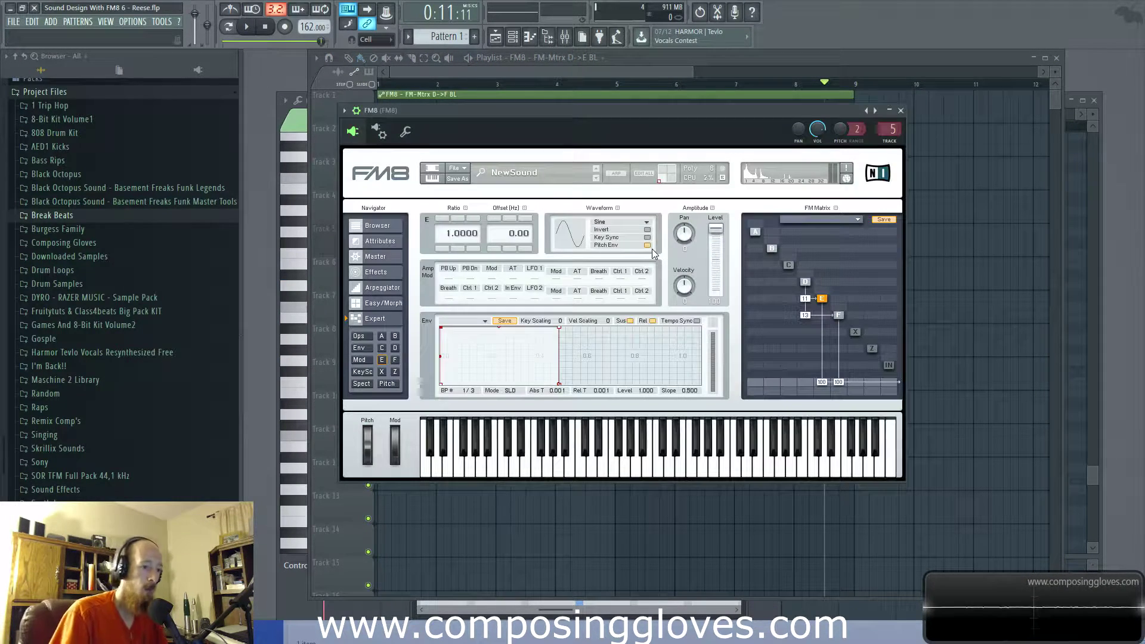
left_click(838, 315)
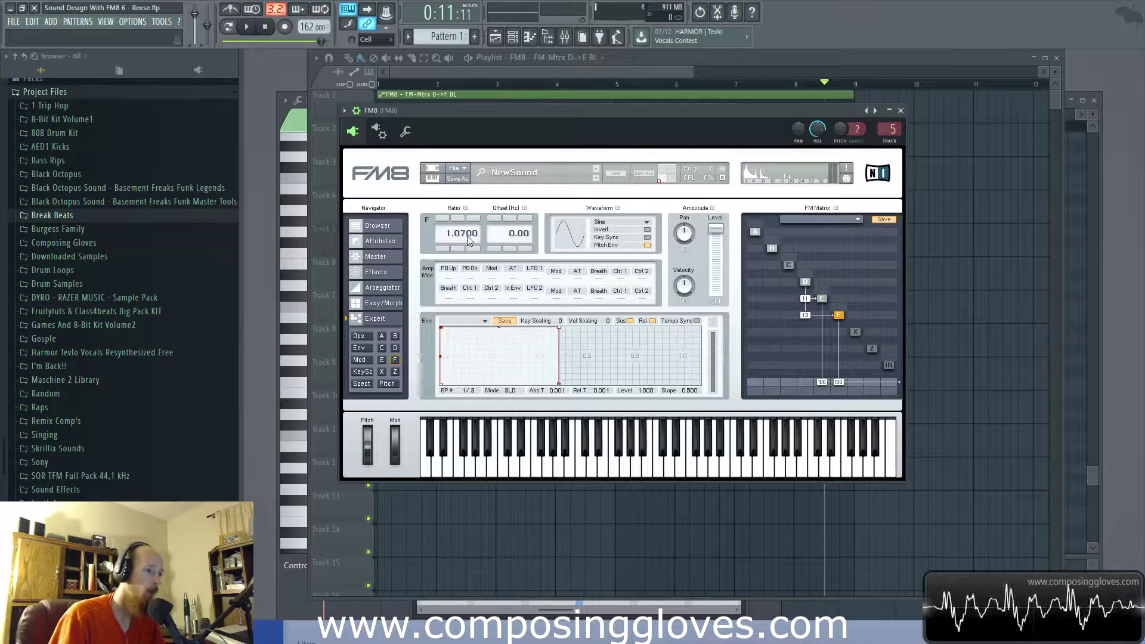
left_click(805, 282)
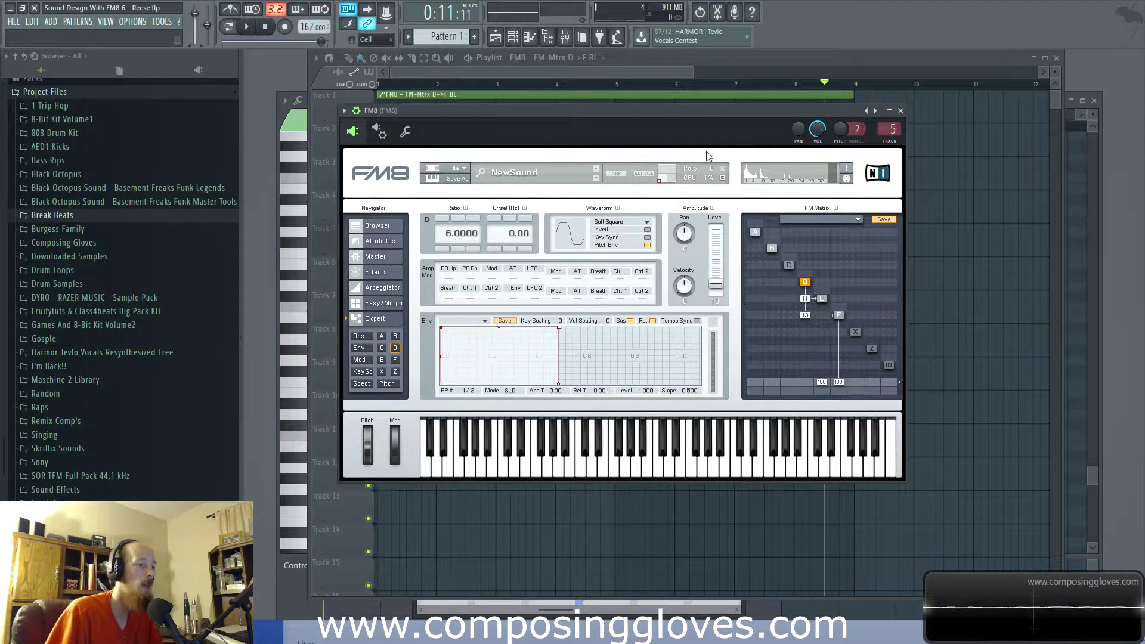
left_click(396, 259)
left_click(390, 271)
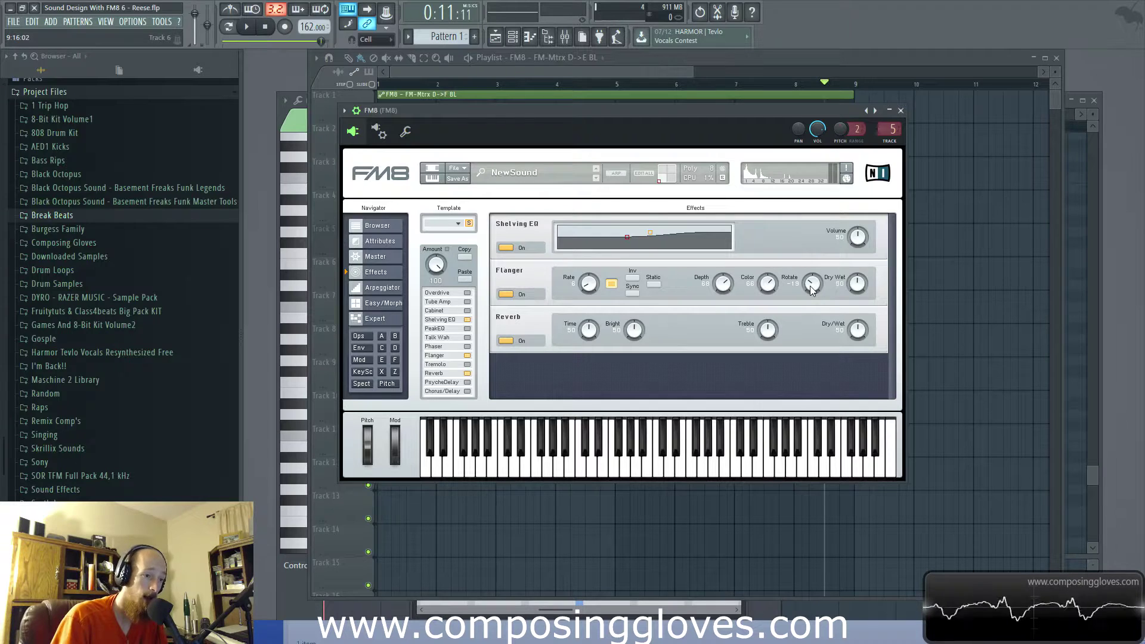
Step: Try the flanger's Rotate at 4 and play the opening of the song to hear it
left_click_drag(809, 290, 808, 277)
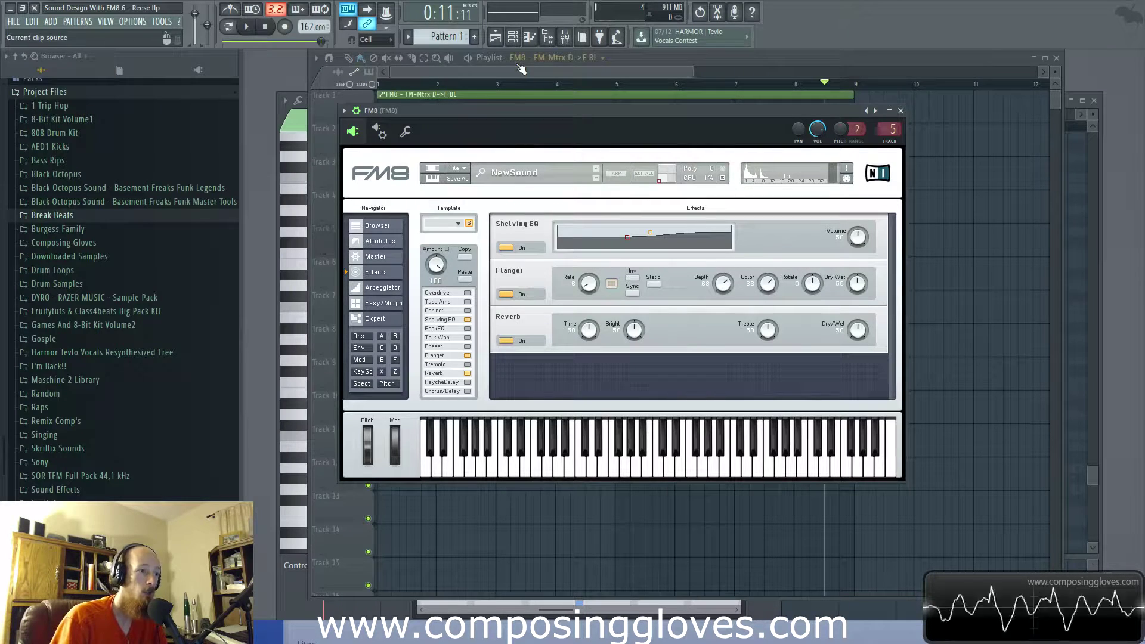
mouse_move(810, 283)
left_mouse_down()
mouse_move(818, 292)
mouse_move(822, 270)
left_mouse_up()
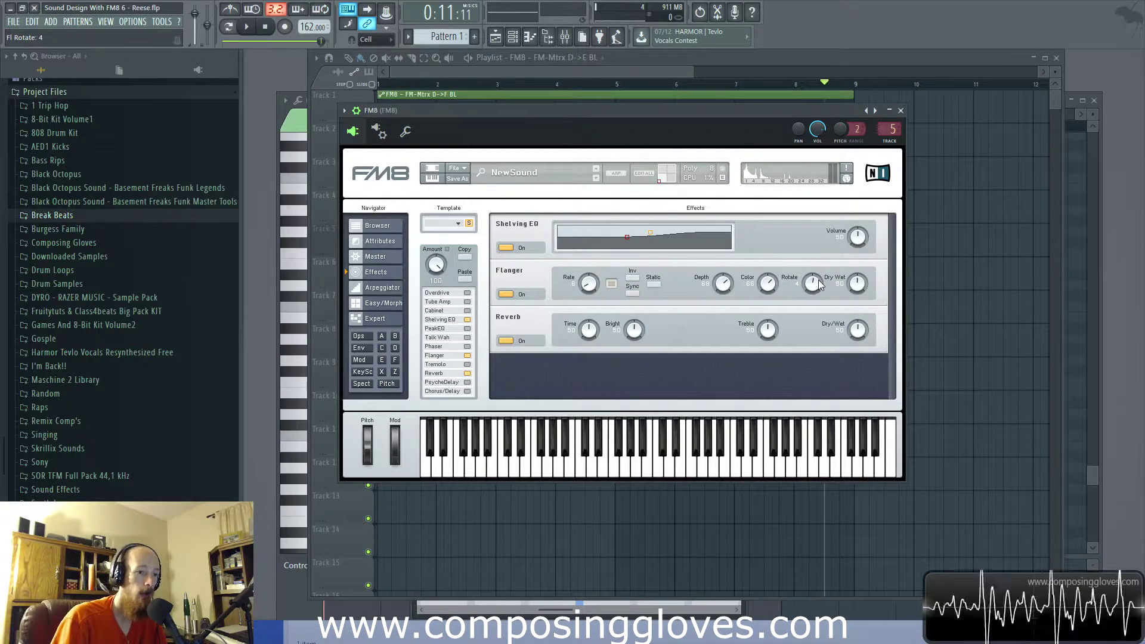
left_click(494, 71)
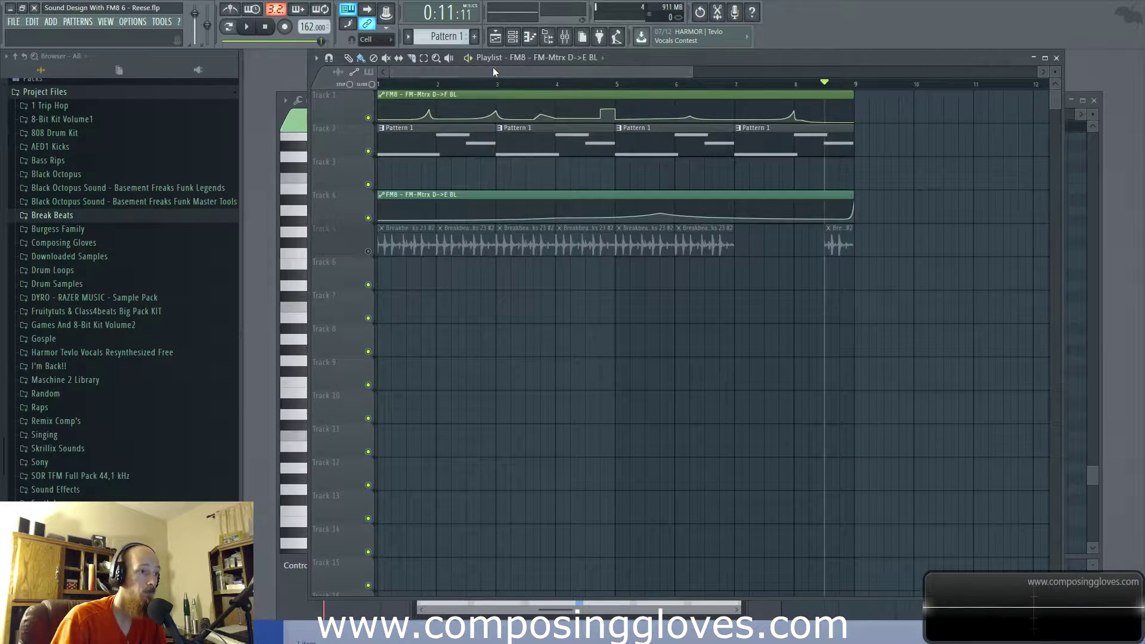
key("space")
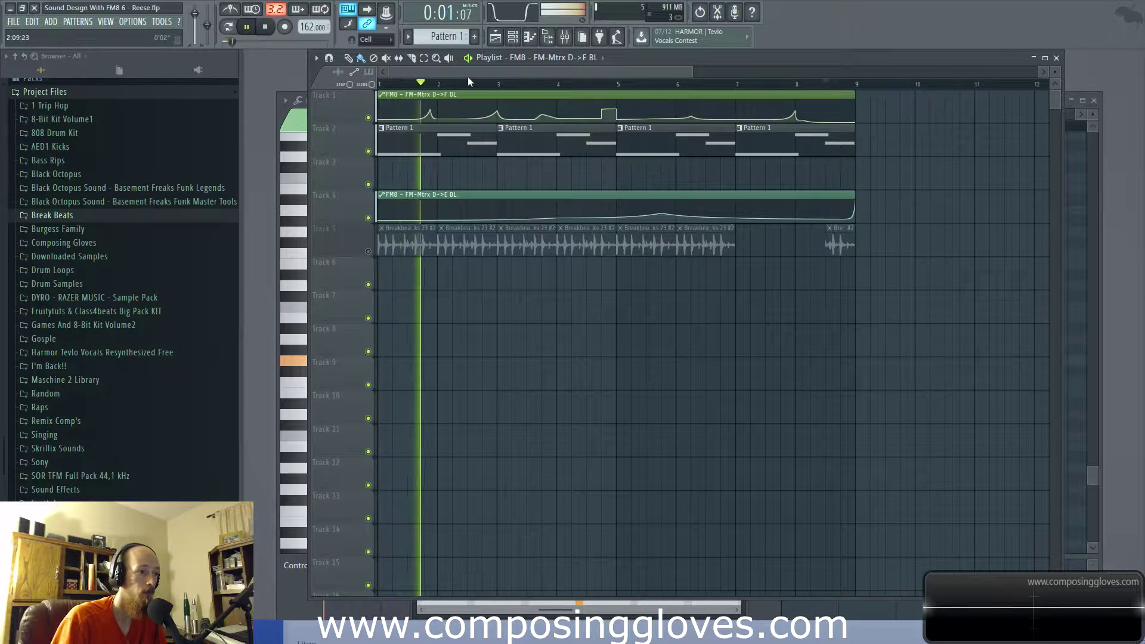
key("space")
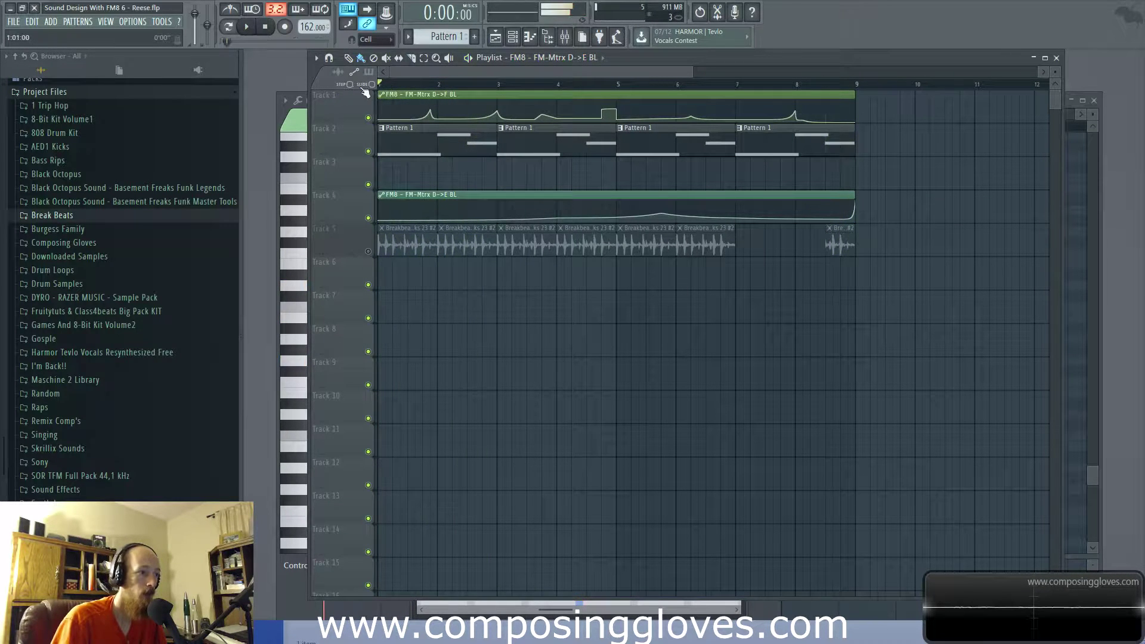
Step: Set the flanger's Rotate in FM8 to -17 and play the opening of the song again
key("F6")
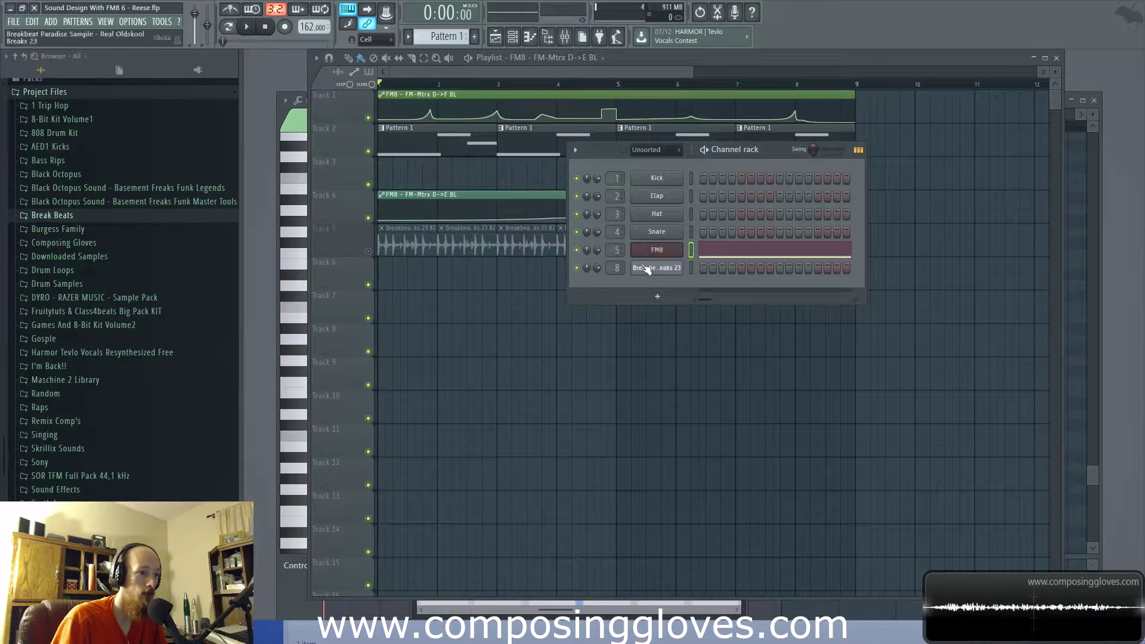
left_click(656, 249)
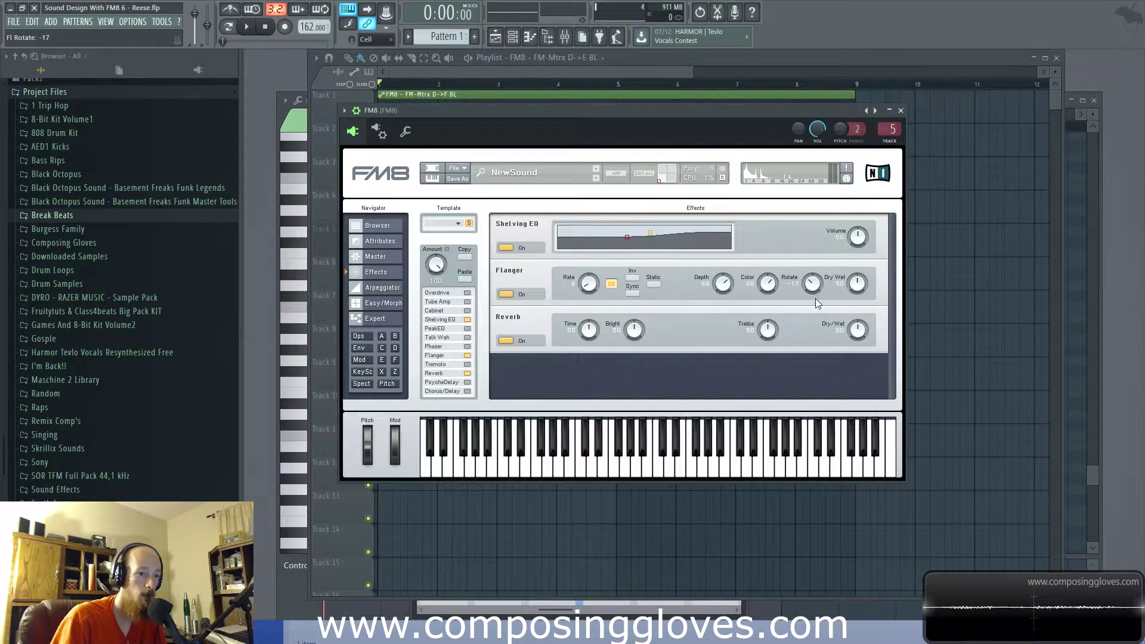
left_click(467, 74)
key("space")
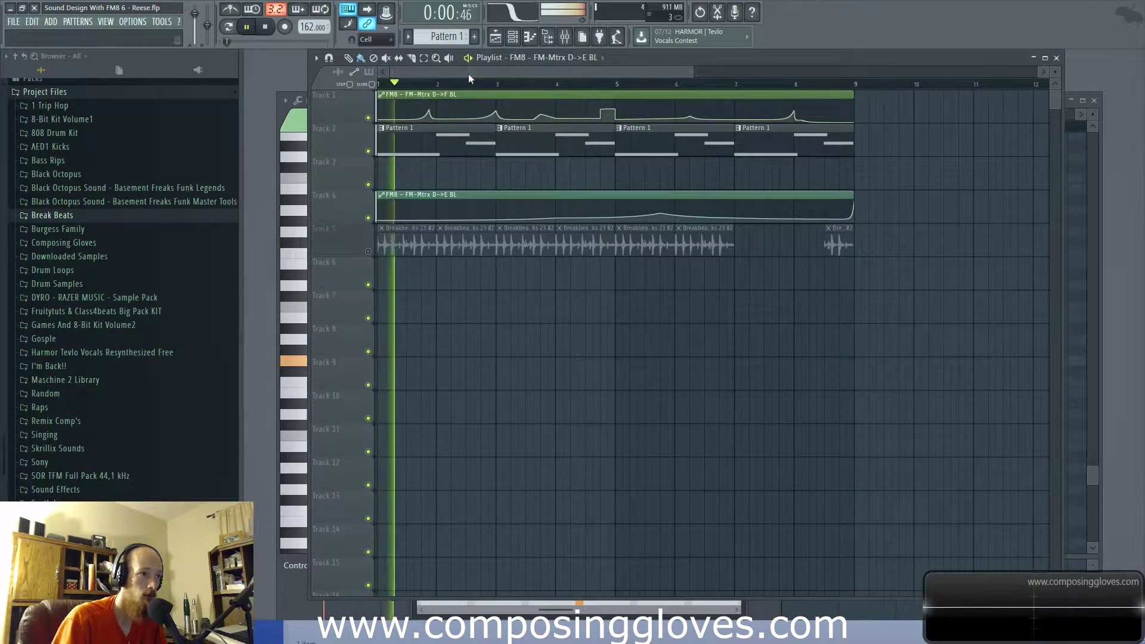
key("space")
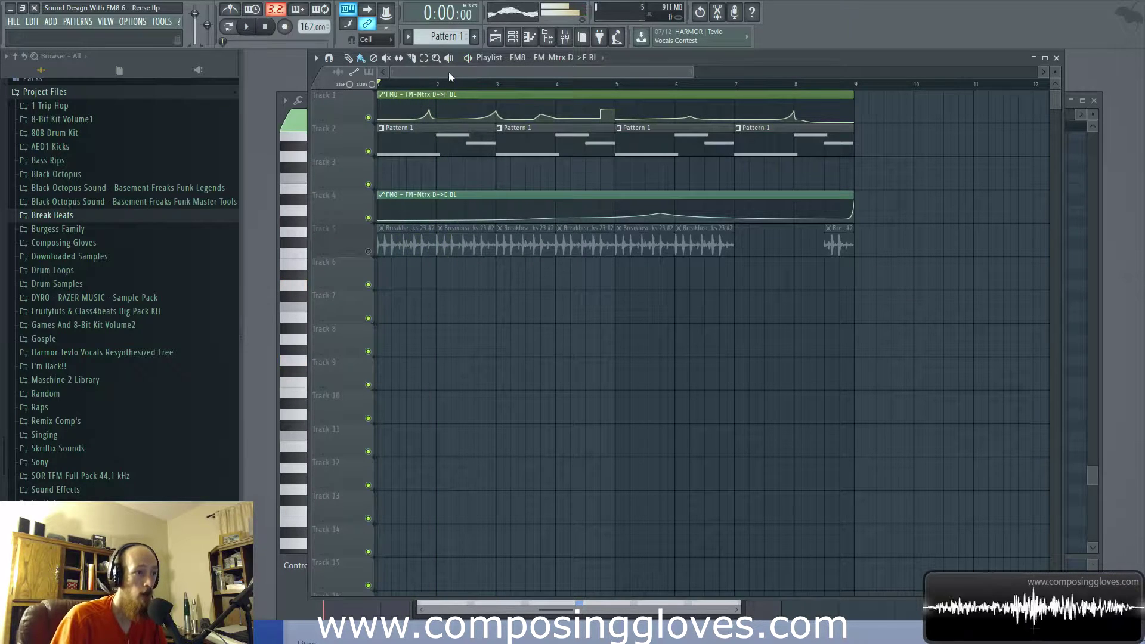
Step: Review FM8's effects chain, along with the first Fruity parametric EQ 2 and the Fruity WaveShaper on its mixer track
key("F6")
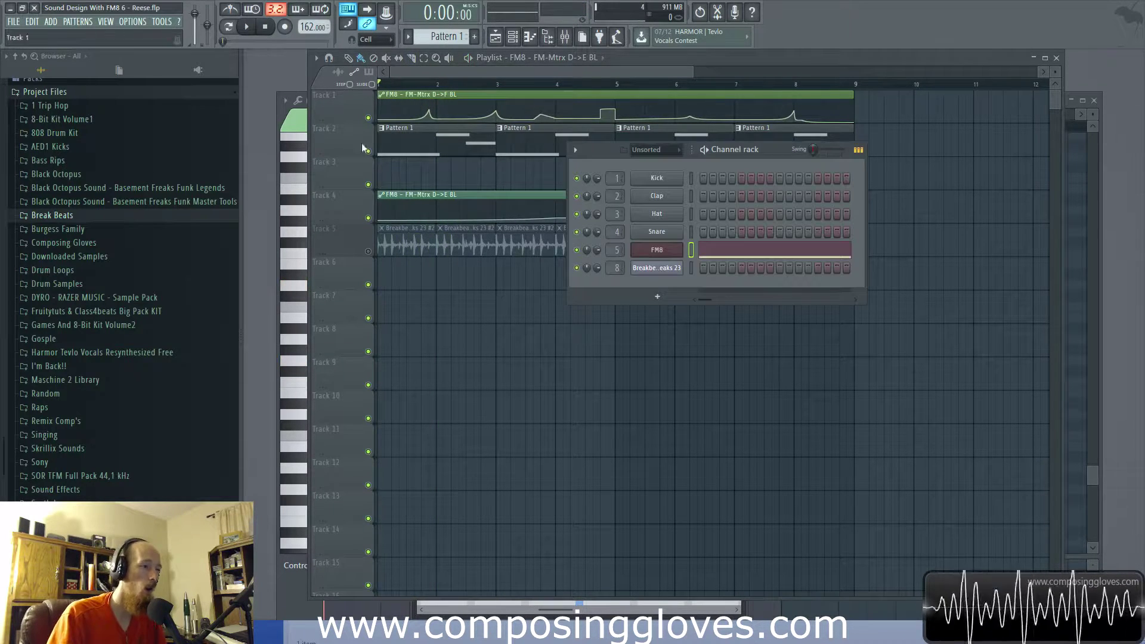
left_click(656, 248)
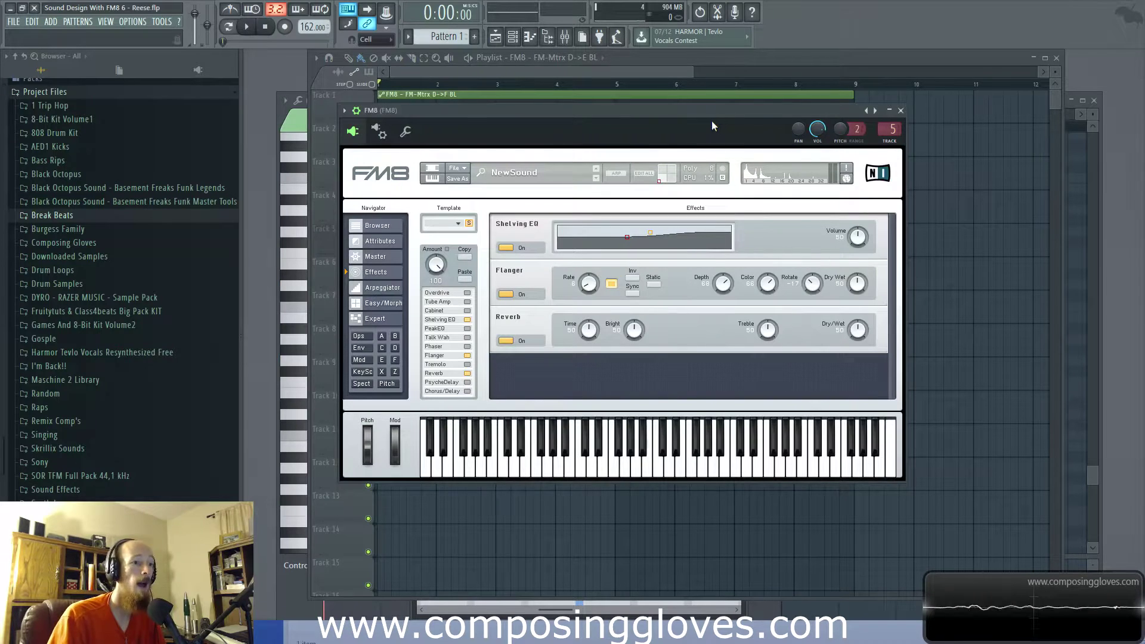
left_click_drag(716, 121, 716, 120)
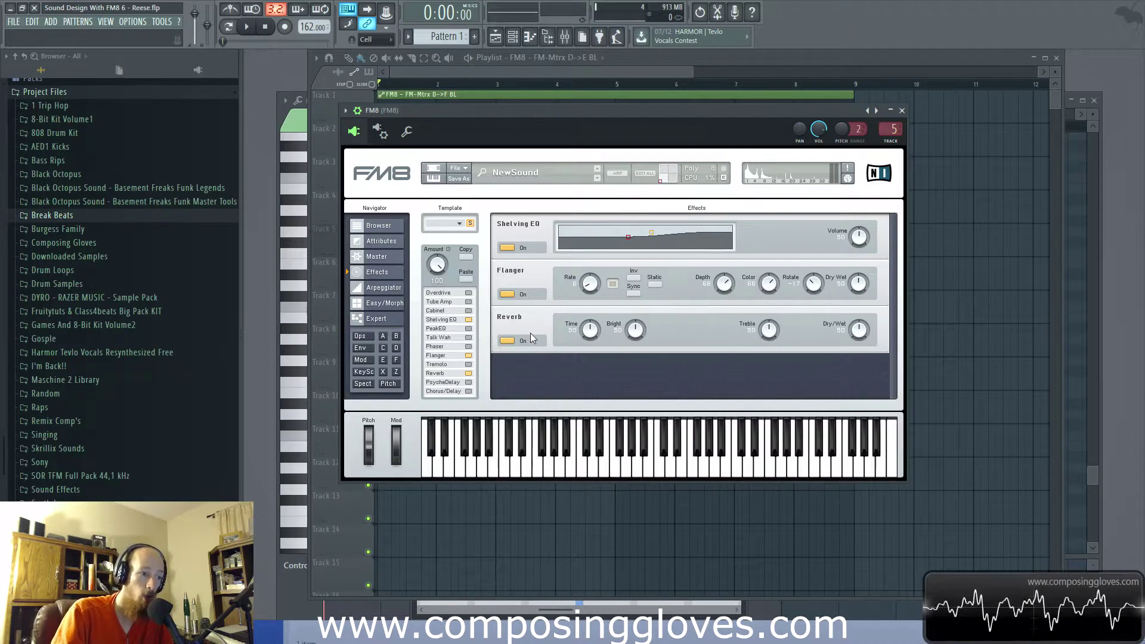
left_click(564, 39)
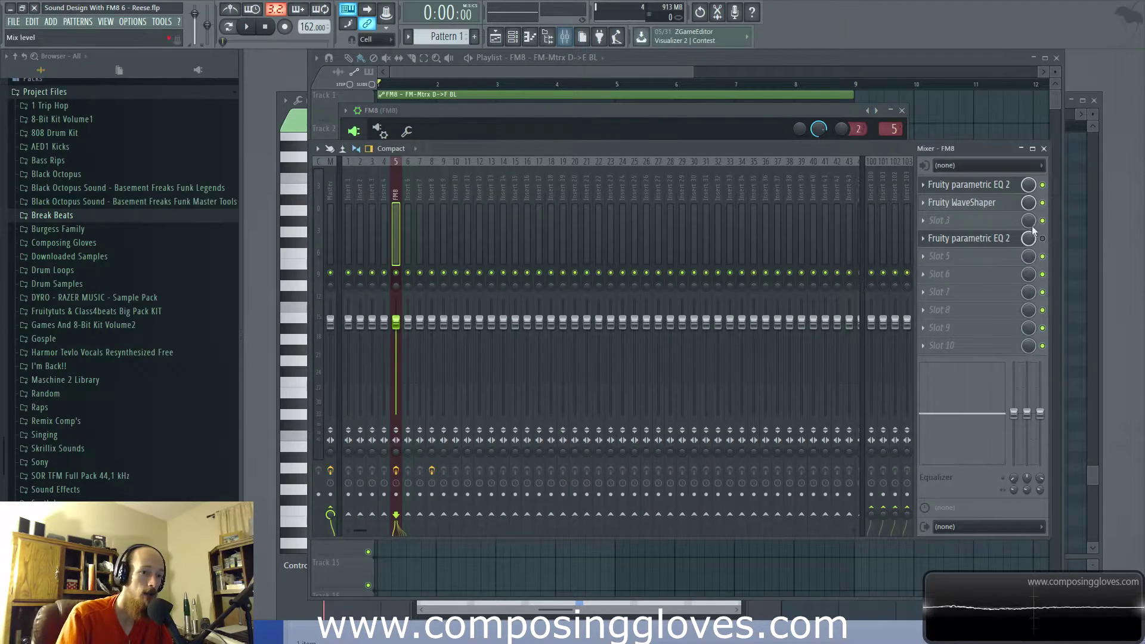
left_click(1000, 190)
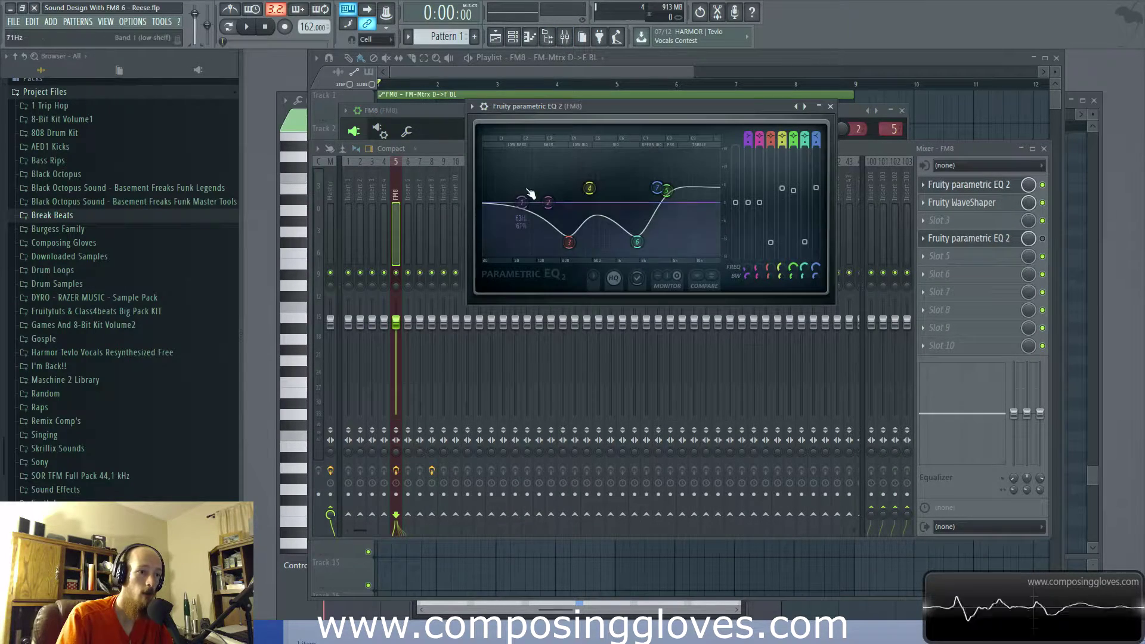
left_click(946, 209)
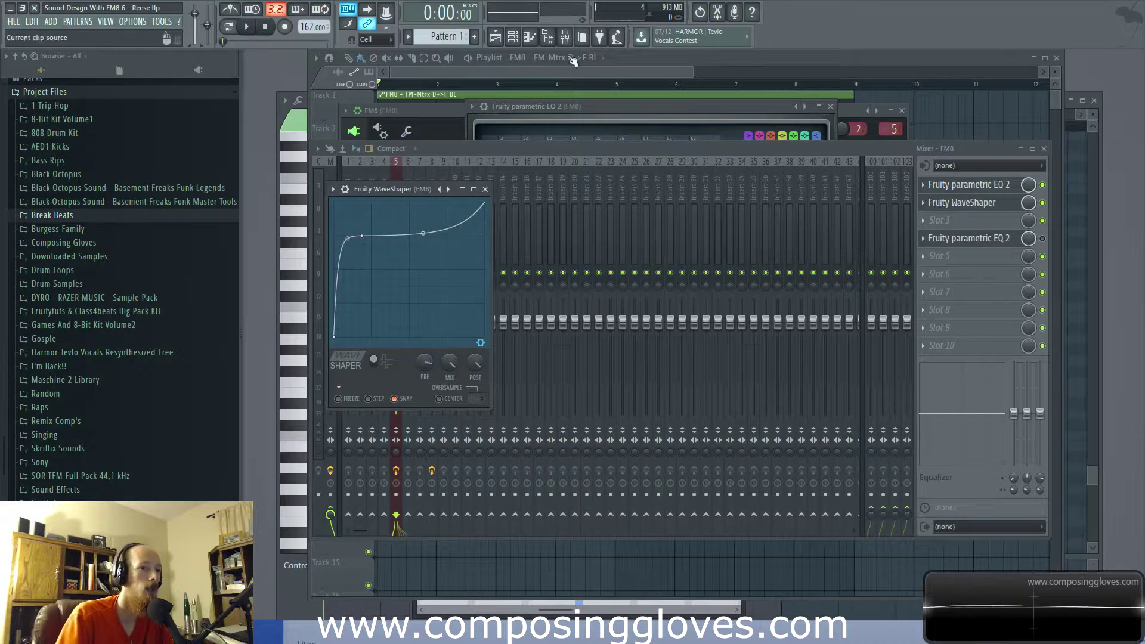
Step: Turn off FM8's built-in Reverb effect and play the song from the start
left_click(362, 110)
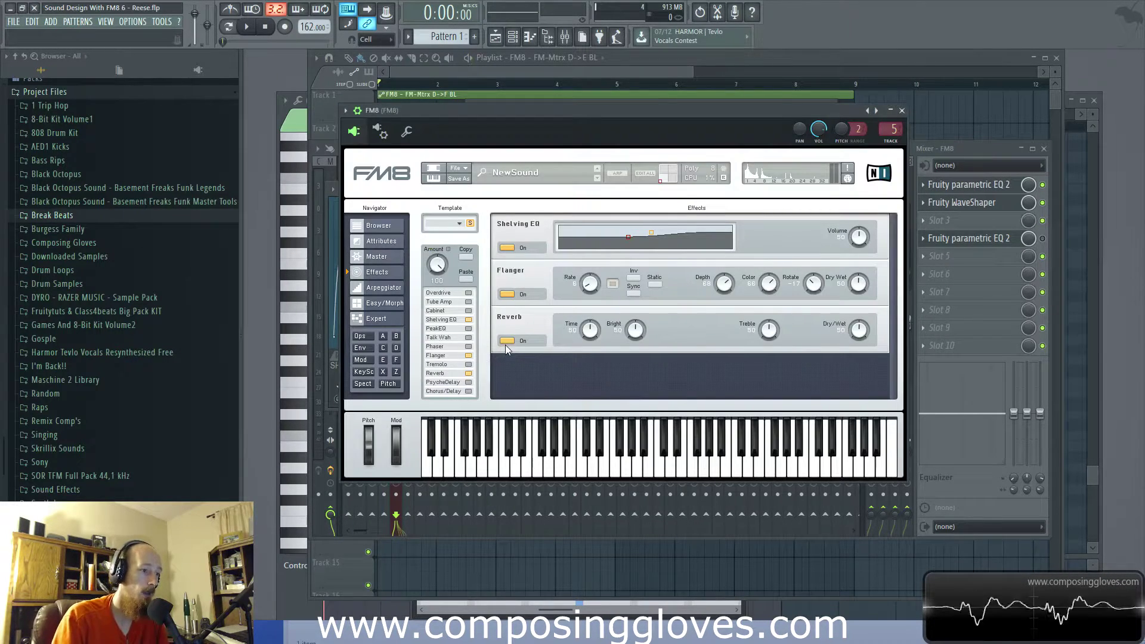
left_click(506, 343)
left_click(540, 71)
key("space")
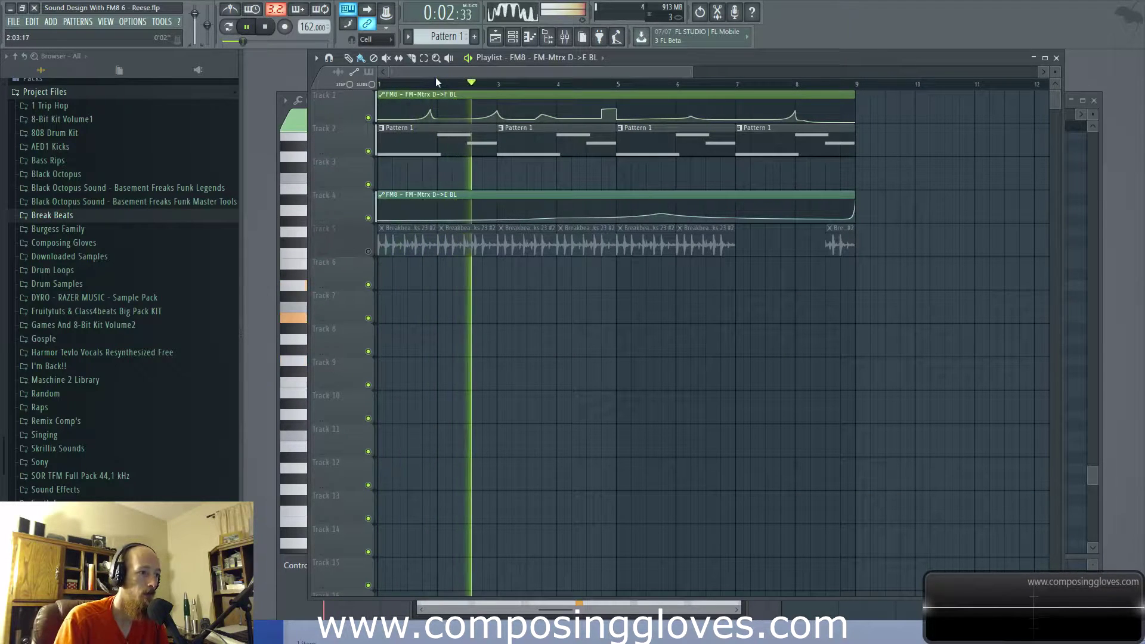
key("space")
Step: Add Fruity Reeverb 2 to effect slot 6 of the FM8 mixer track
left_click(564, 36)
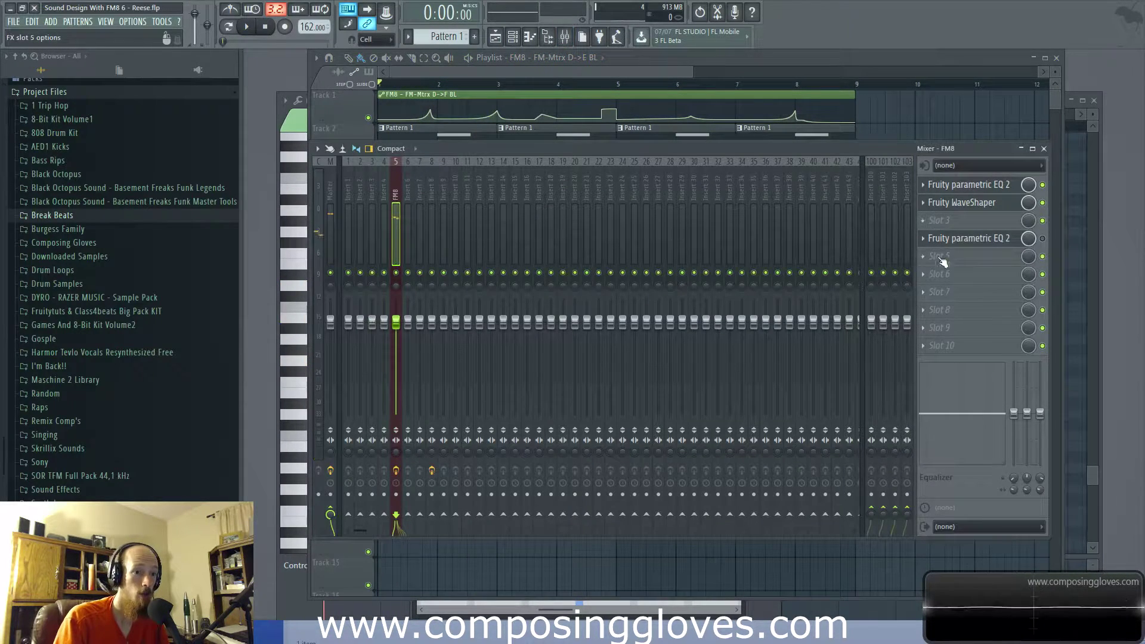
left_click(939, 274)
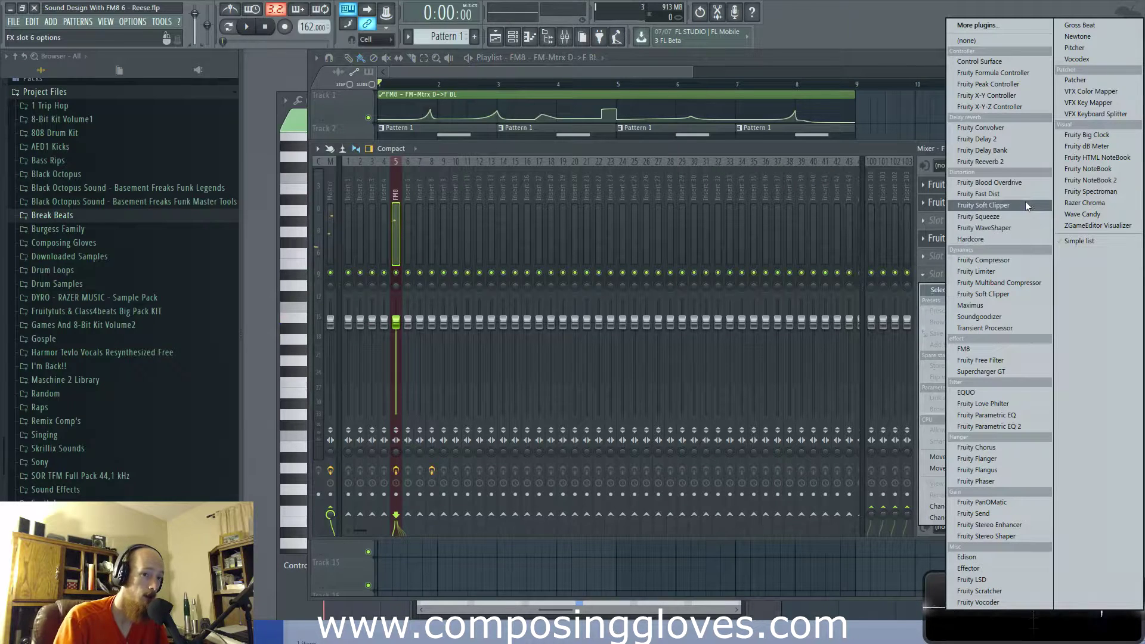
left_click(1017, 161)
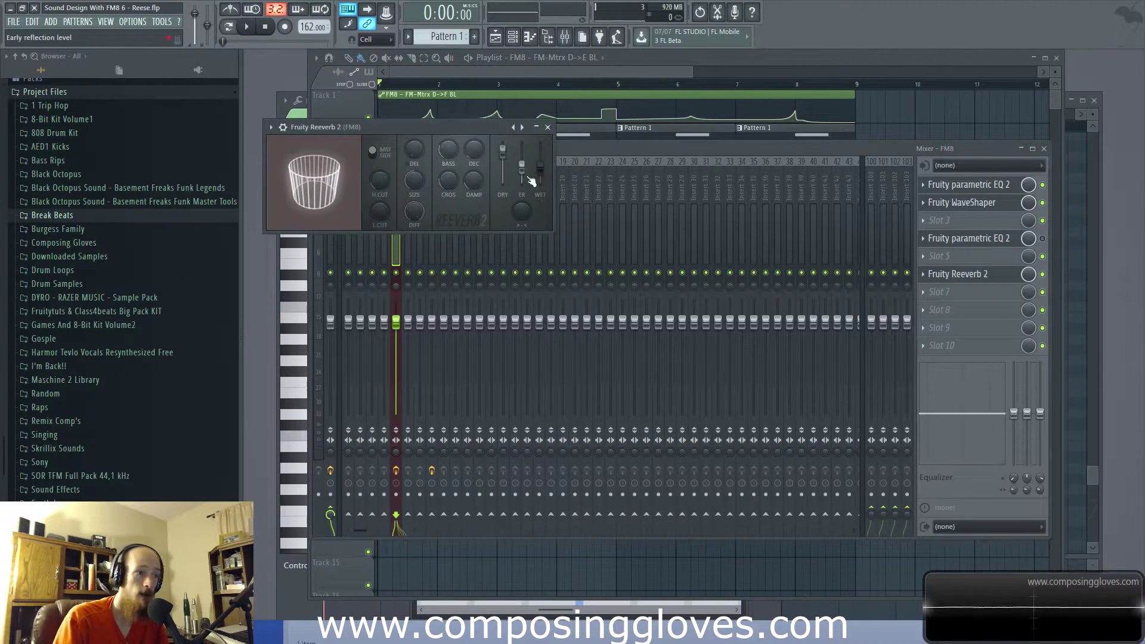
Step: While the song plays, adjust the wet level of Fruity Reeverb 2 and raise its low cut to about 535 Hz
key("space")
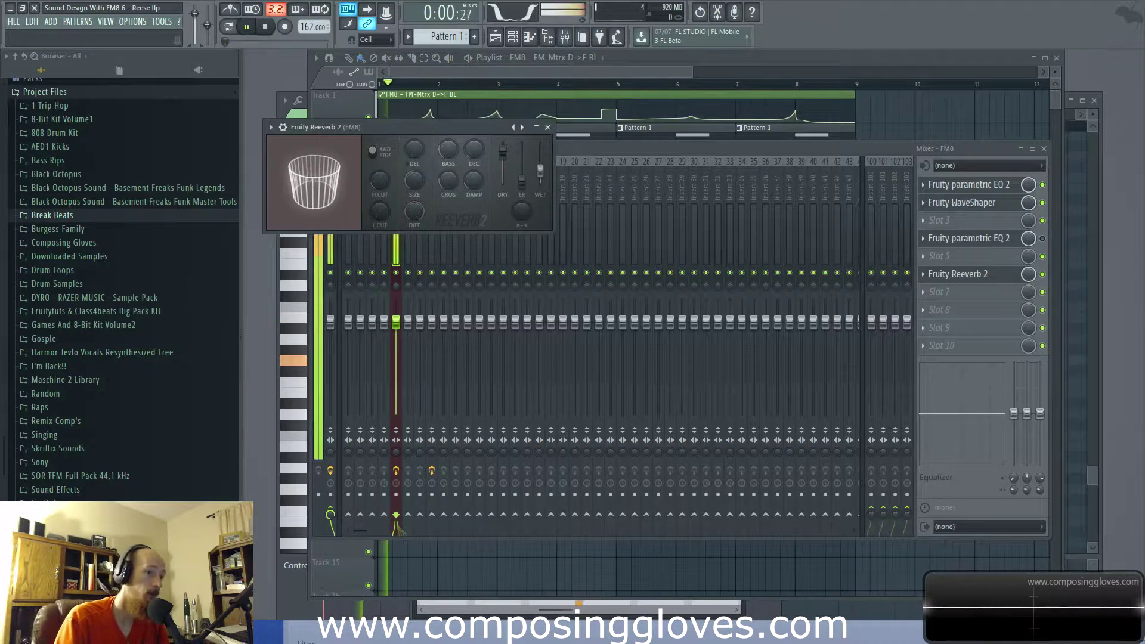
left_click_drag(543, 181, 540, 178)
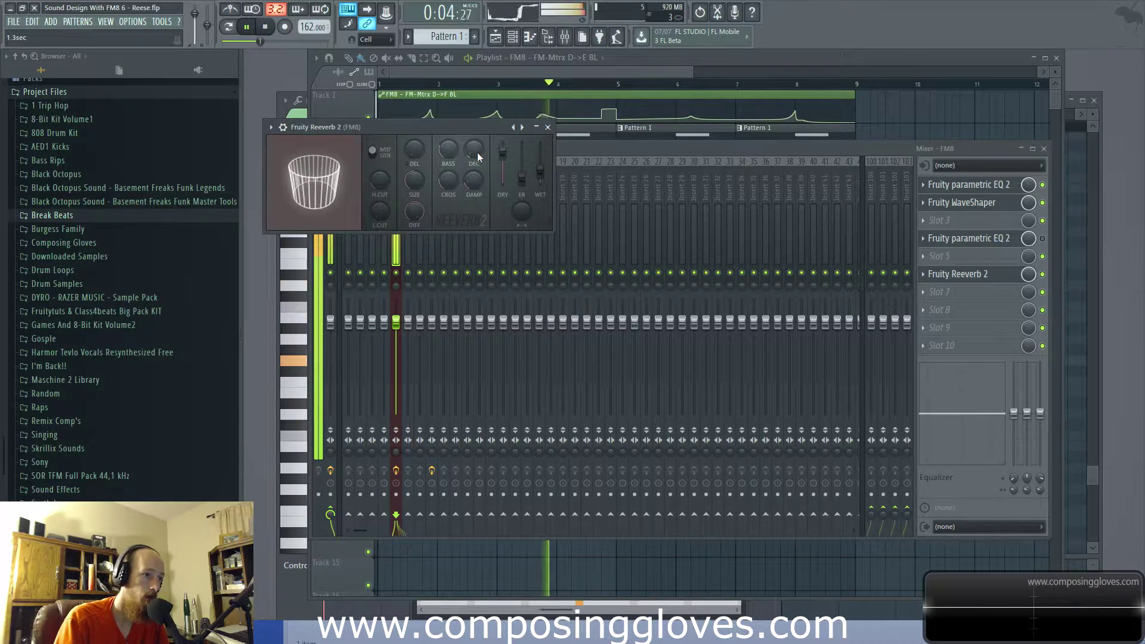
left_click_drag(380, 210, 380, 192)
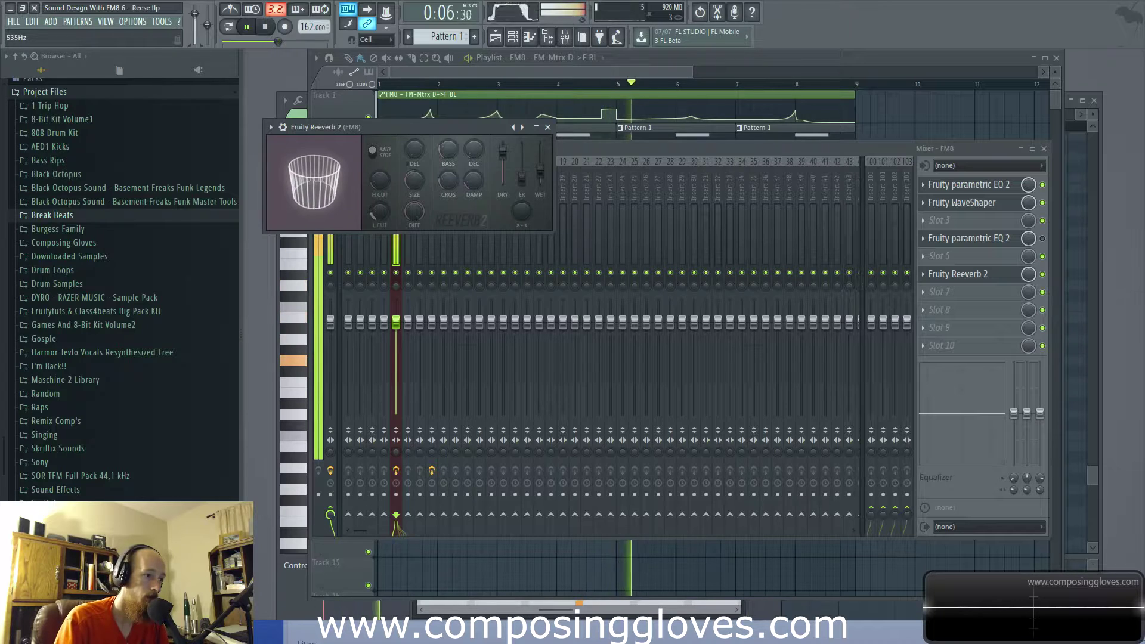
key("space")
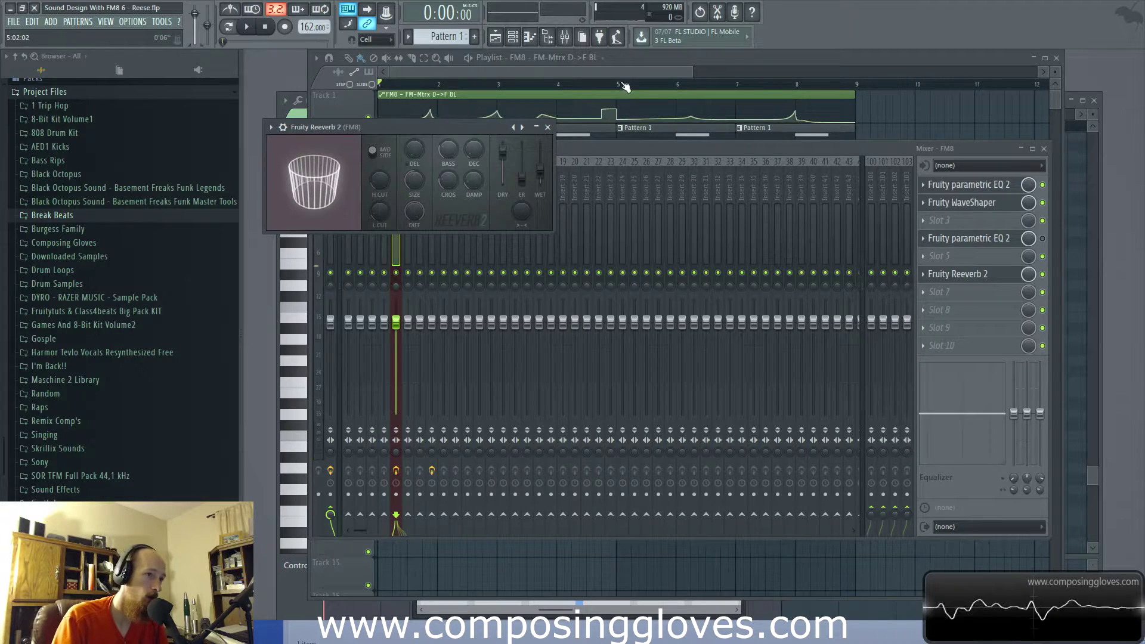
Step: Return to the playlist and play the opening with the new reverb
left_click(538, 73)
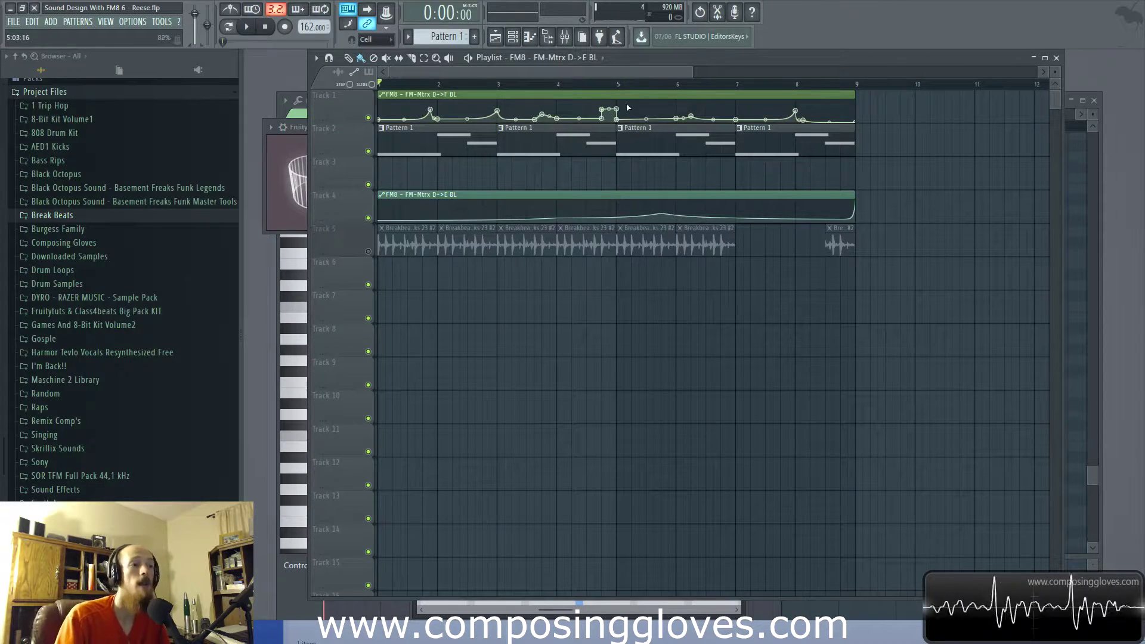
key("space")
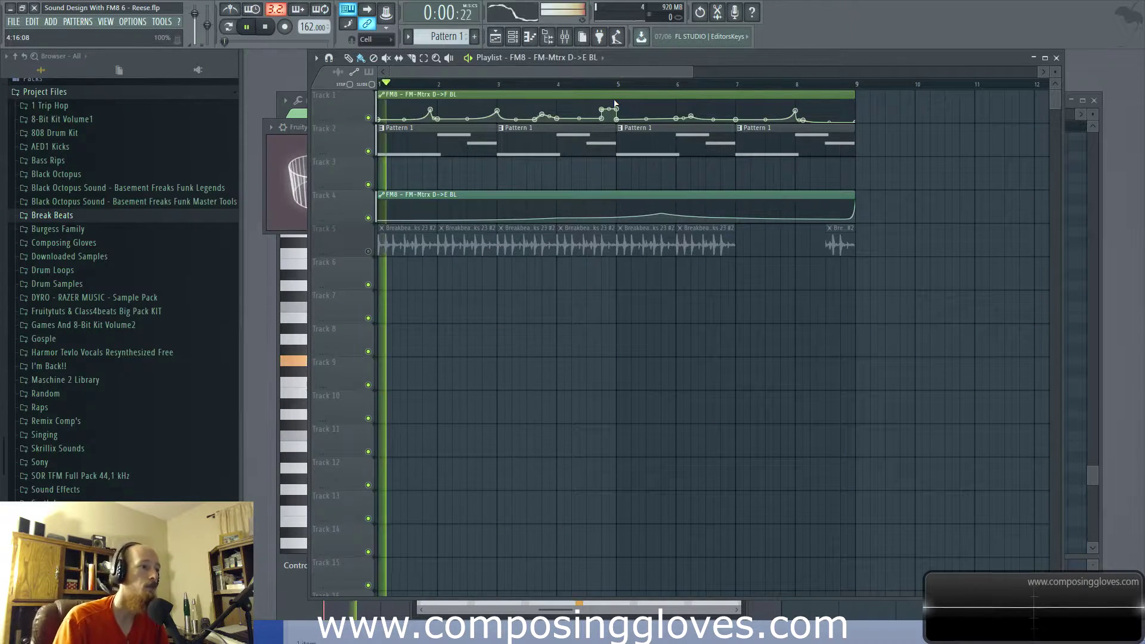
key("space")
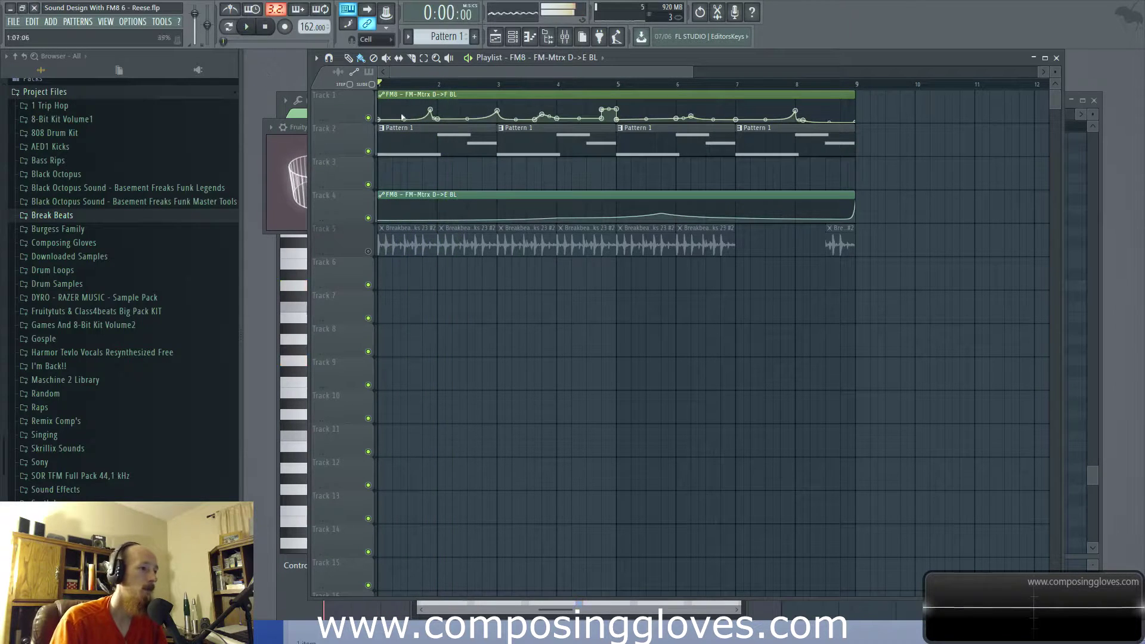
Step: Reopen FM8 and move its window slightly upward
key("F6")
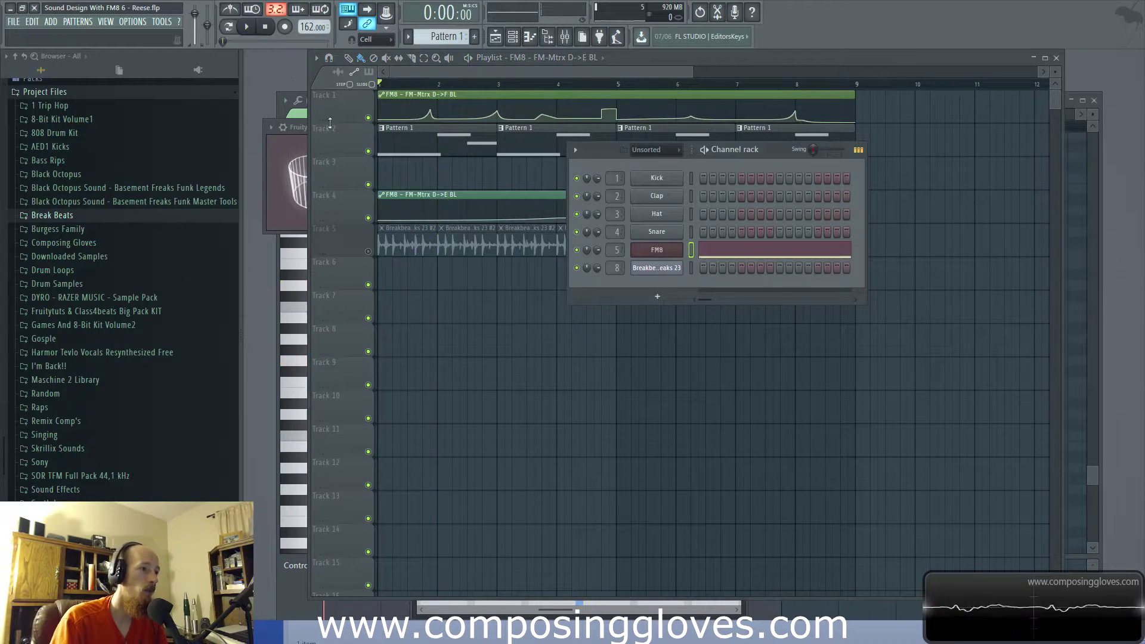
left_click(655, 250)
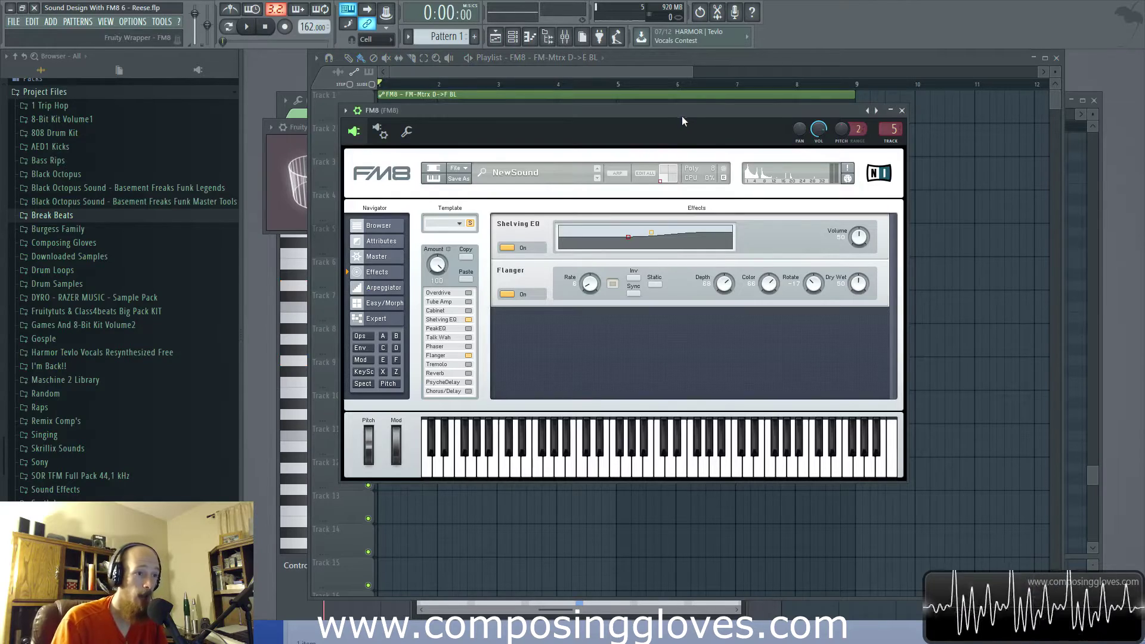
left_click_drag(682, 116, 706, 89)
Step: Lower the frequency of band 6 in the FM8 mixer track's first Fruity parametric EQ 2 while the song plays
key("F9")
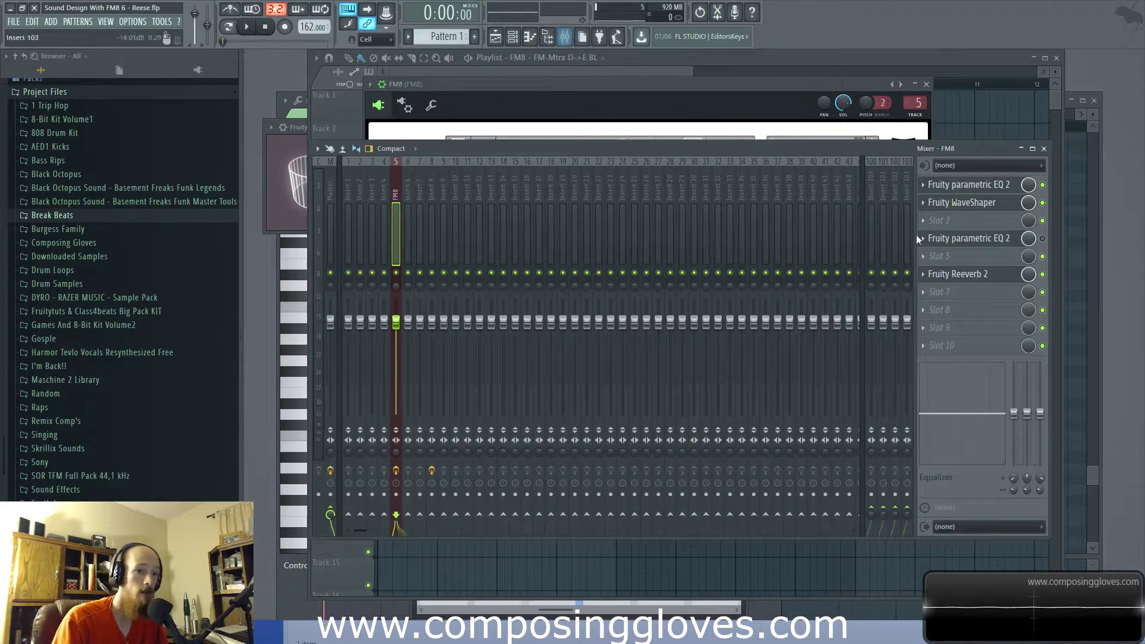
left_click(992, 201)
left_click(993, 186)
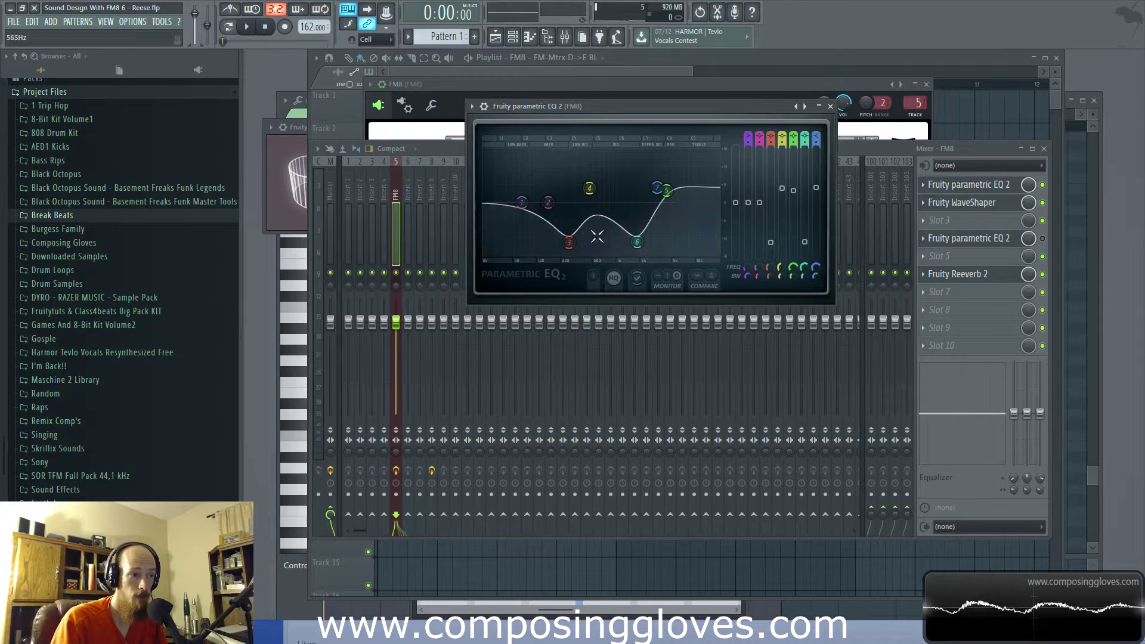
key("space")
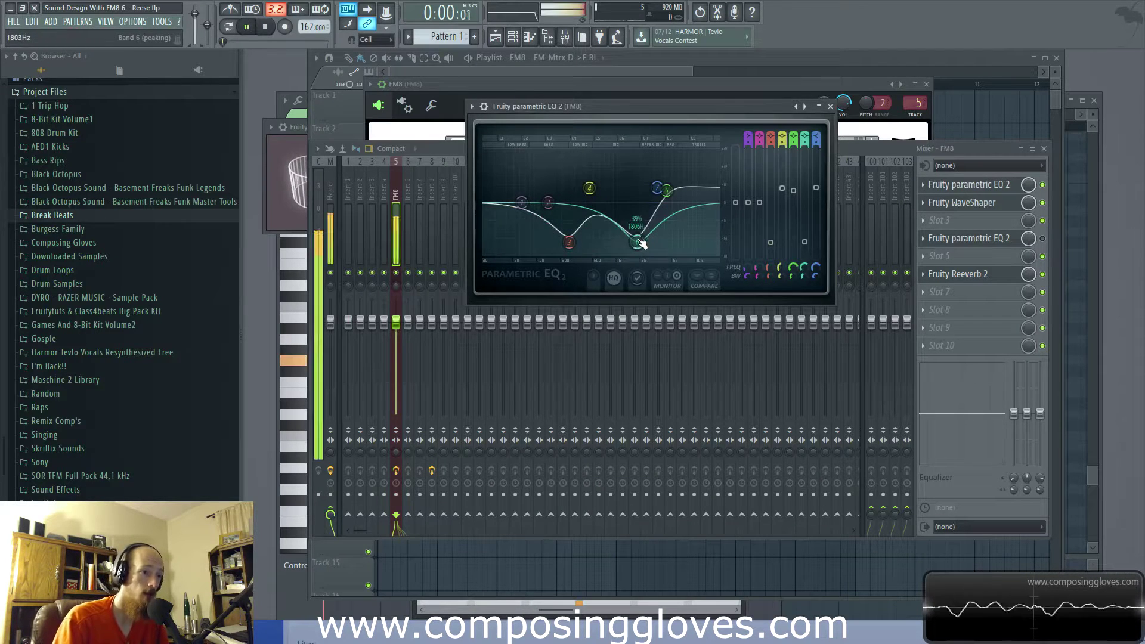
mouse_move(640, 243)
left_mouse_down()
mouse_move(611, 238)
mouse_move(632, 202)
mouse_move(593, 225)
mouse_move(628, 244)
left_mouse_up()
key("space")
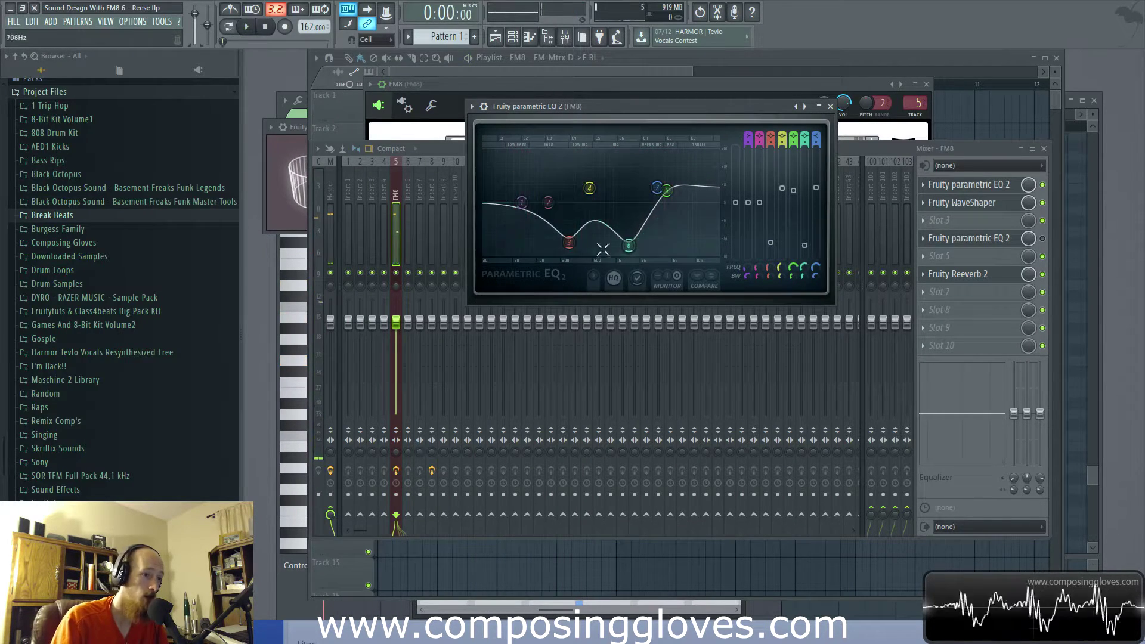
Step: Review the Fruity WaveShaper curve, the slot 4 Fruity parametric EQ 2 and the Fruity Reeverb 2 settings
left_click(983, 203)
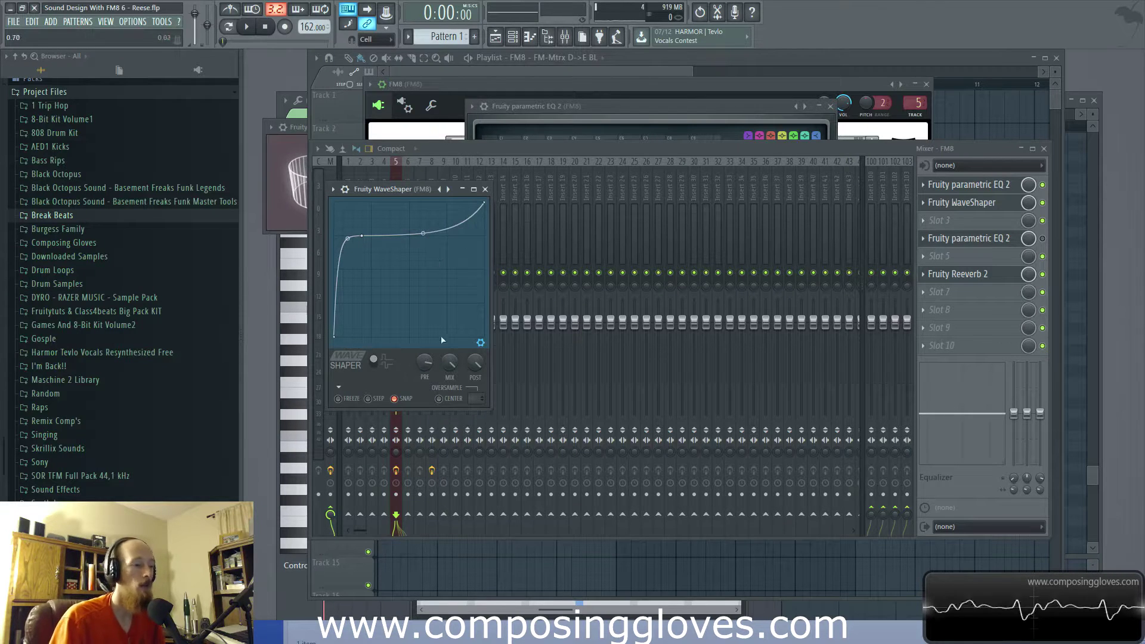
left_click(986, 239)
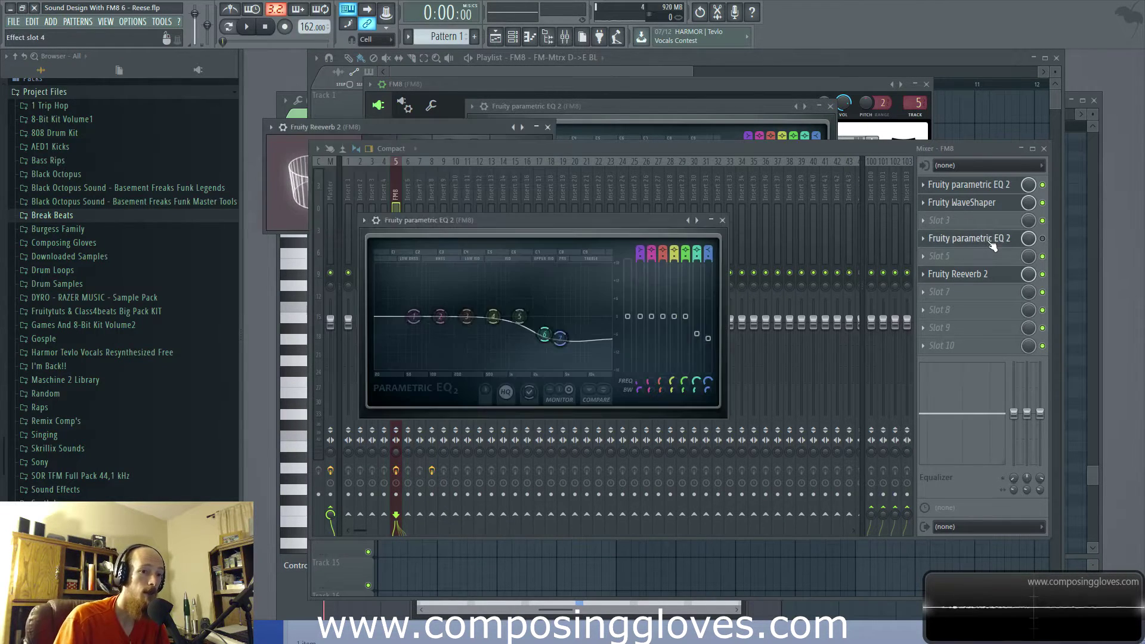
left_click(975, 276)
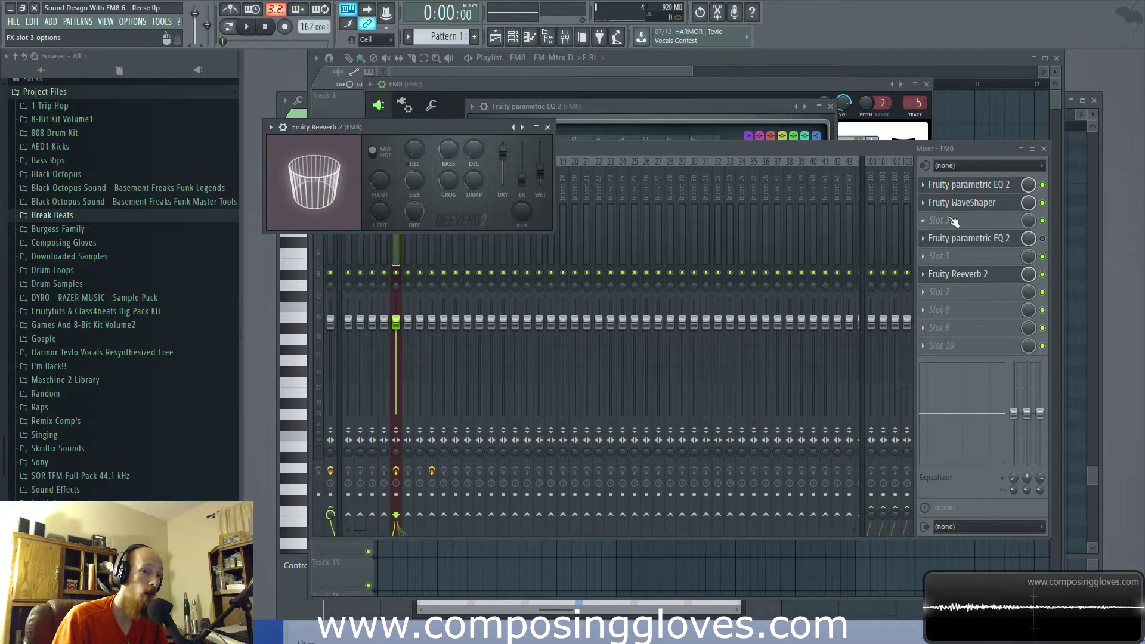